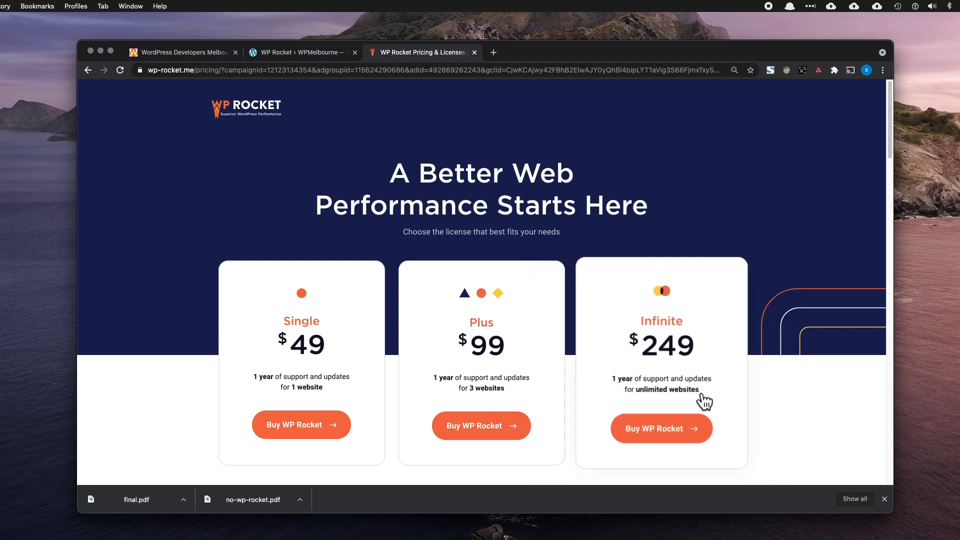
Step: Look over the WP Rocket dashboard and its settings sections in the WordPress admin, and return to the site's home page
left_click(288, 53)
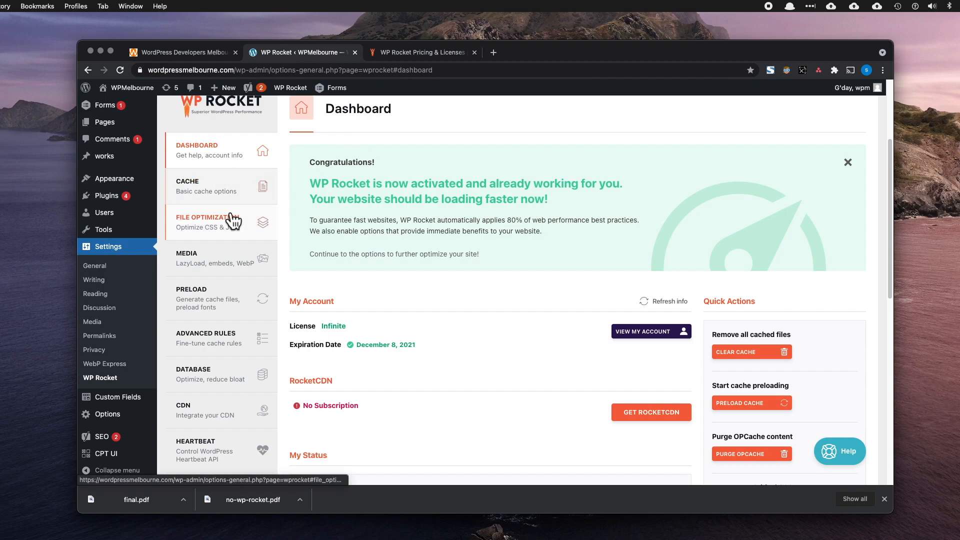
scroll(233, 292, "down", 2)
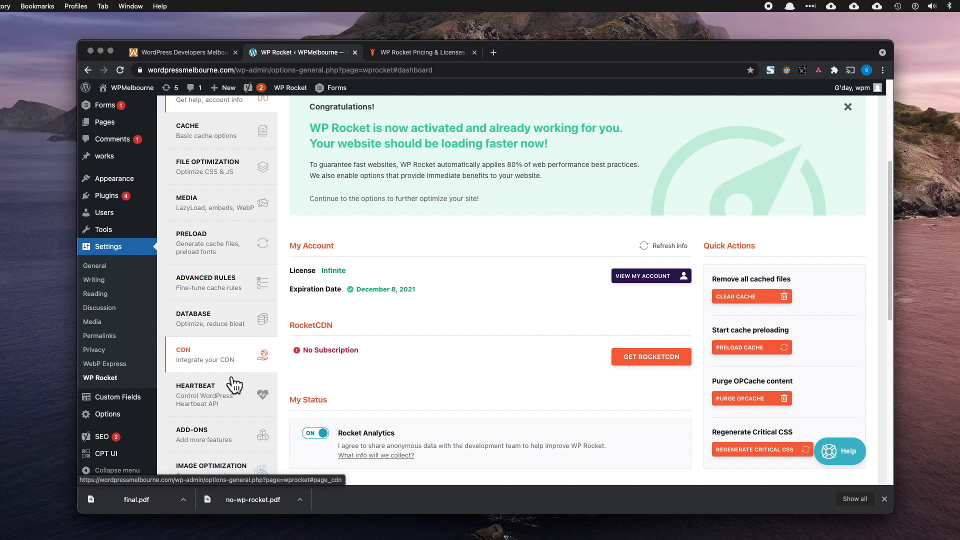
scroll(234, 383, "up", 2)
scroll(234, 384, "up", 1)
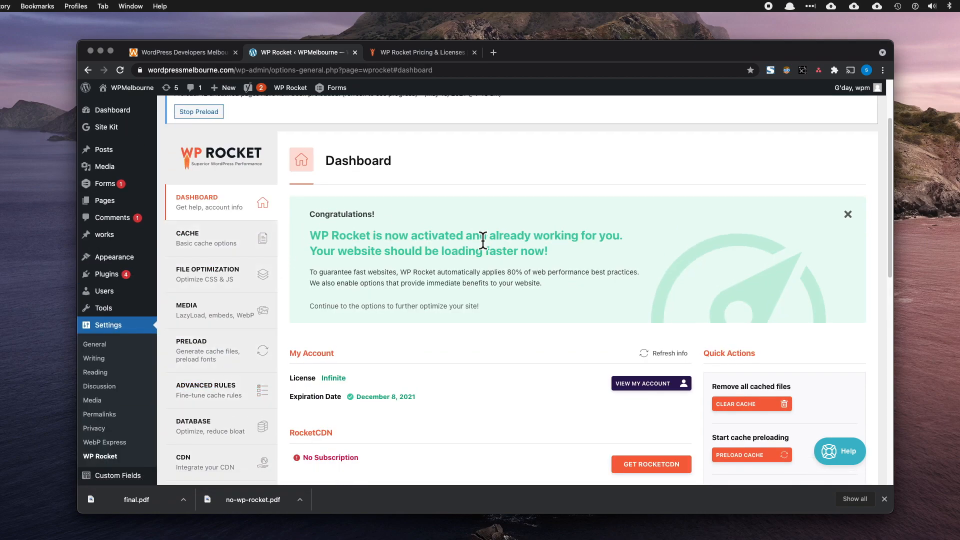
left_click(186, 53)
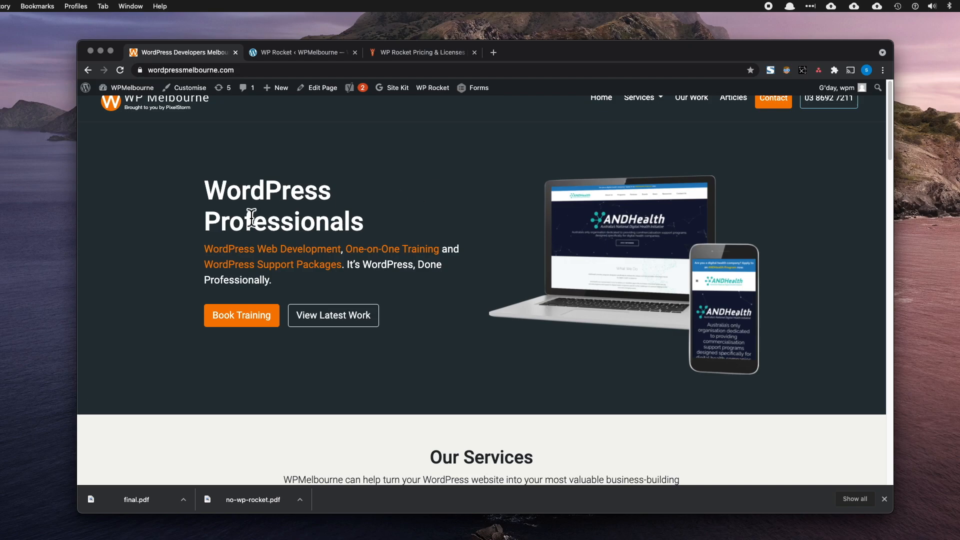
Step: Switch to Finder, open the report 1. no-wp-rocket.pdf from Downloads and move its window fully into view
key("super+Tab")
left_click(264, 288)
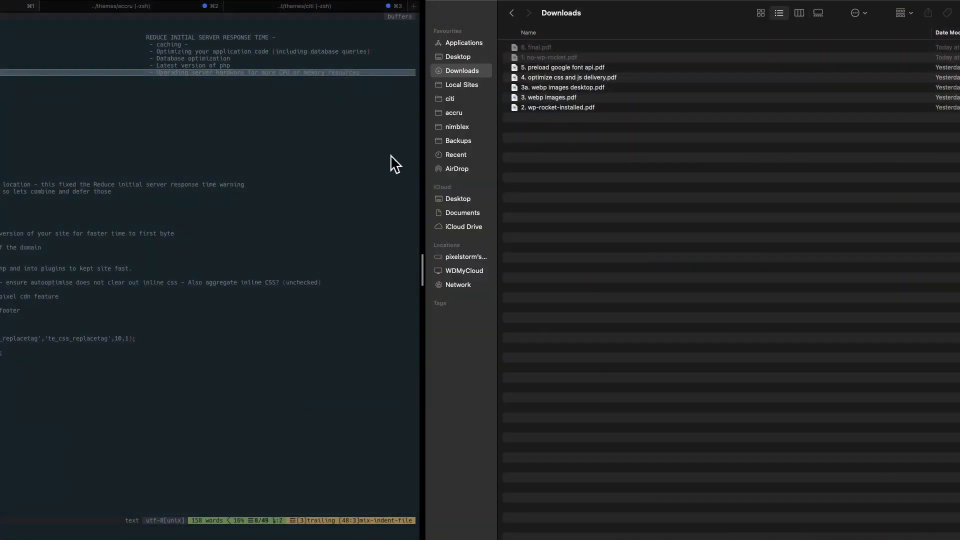
left_click(565, 60)
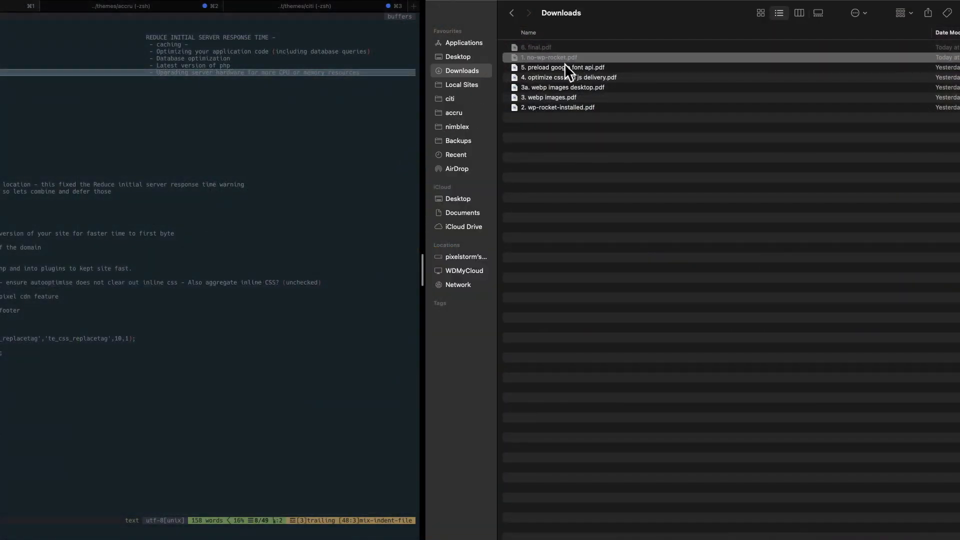
key("space")
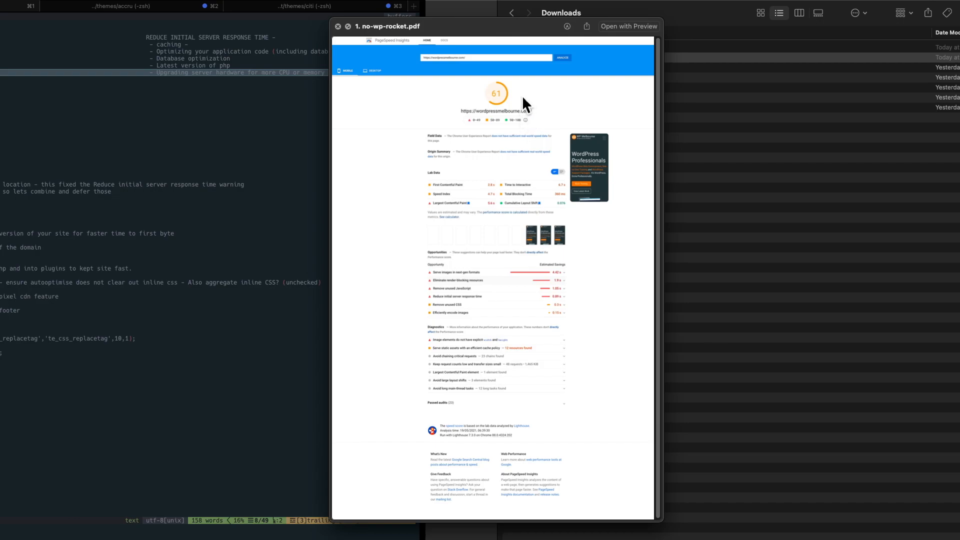
key("space")
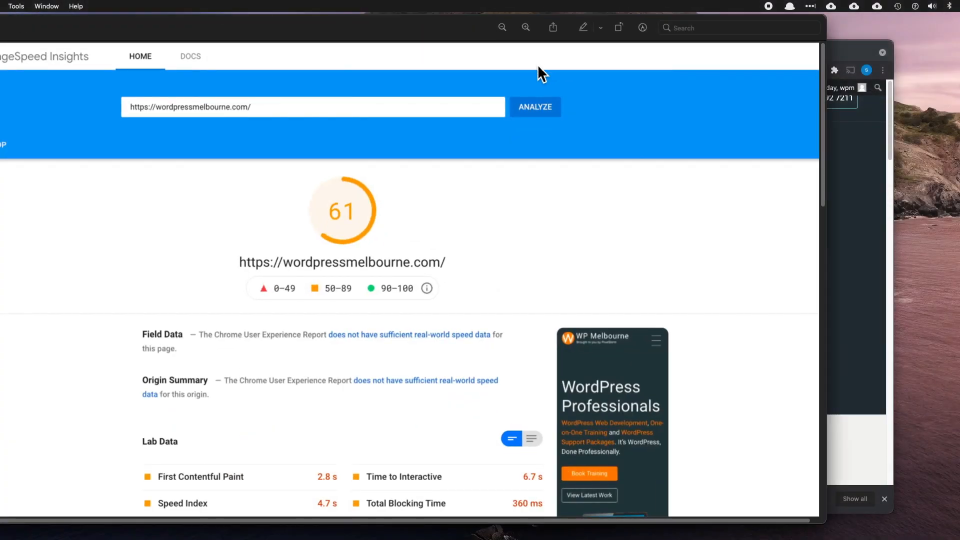
left_click_drag(414, 40, 465, 37)
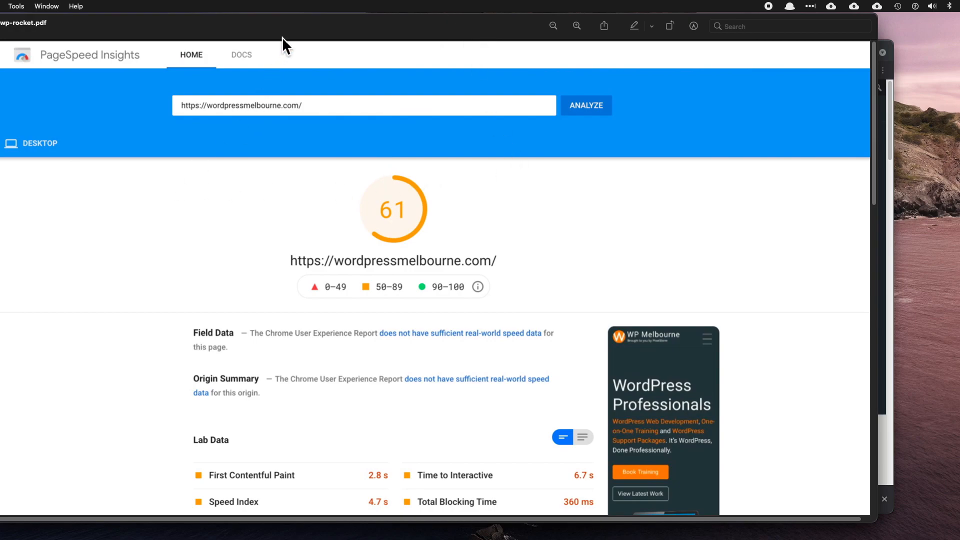
left_click_drag(283, 38, 396, 29)
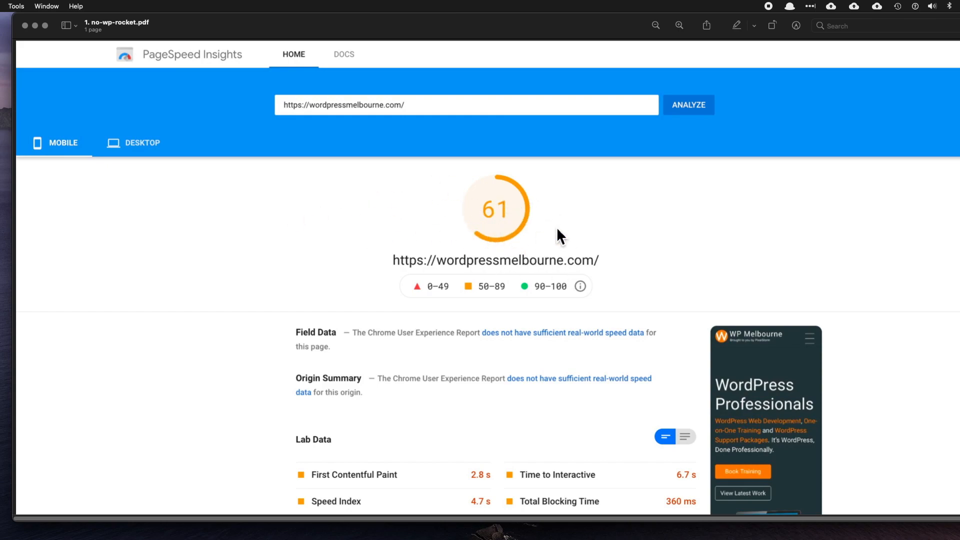
Step: Return to Finder's Downloads folder, open 2. wp-rocket-installed.pdf and move its window to the middle of the desktop
key("super+Tab")
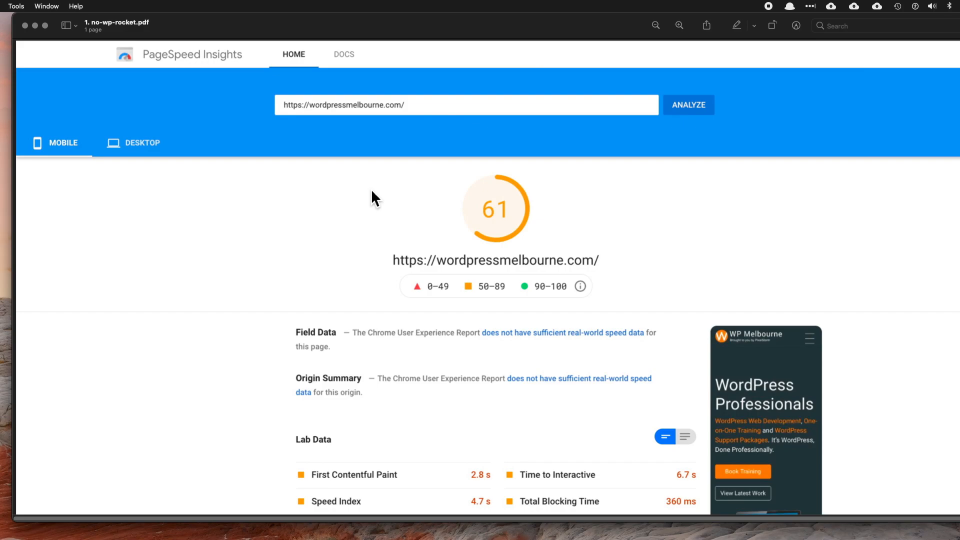
key("super+Tab")
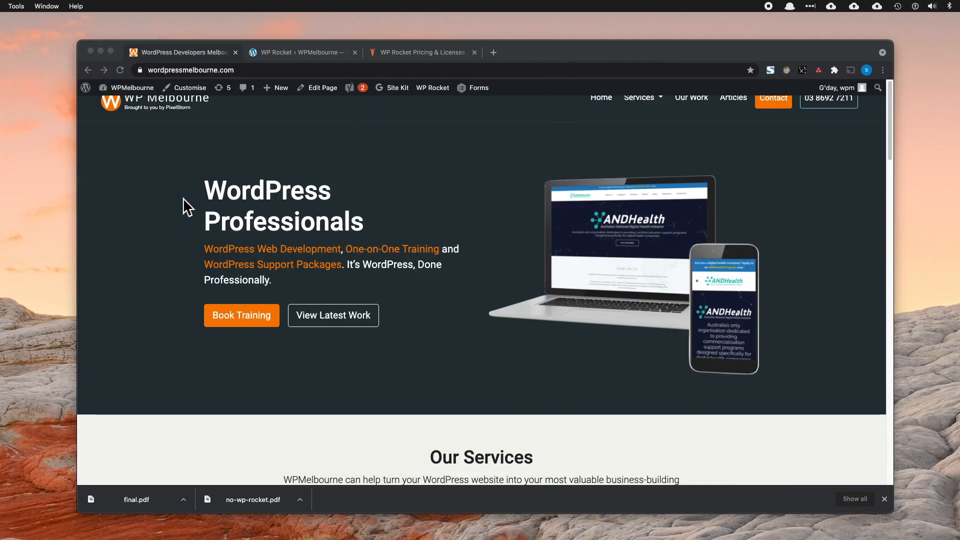
key("super+Tab")
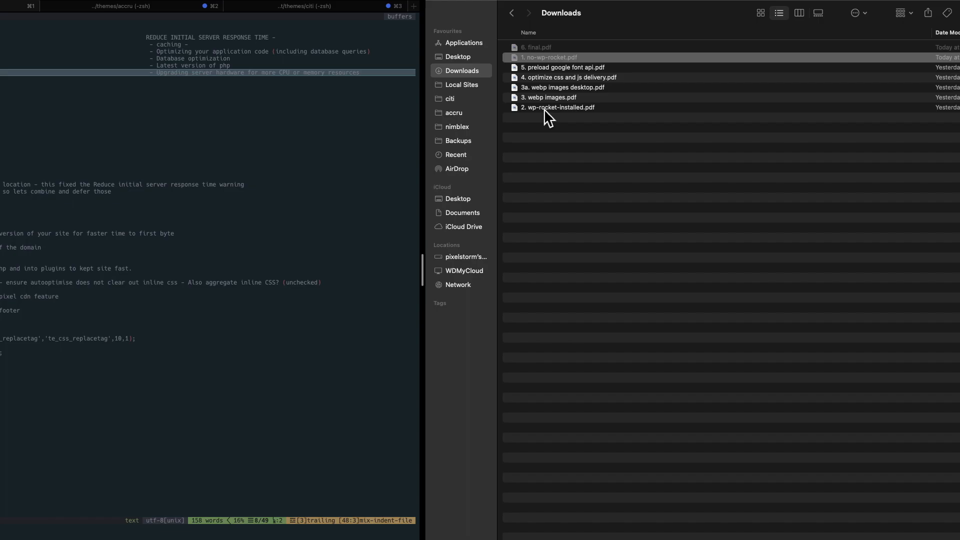
double_click(545, 109)
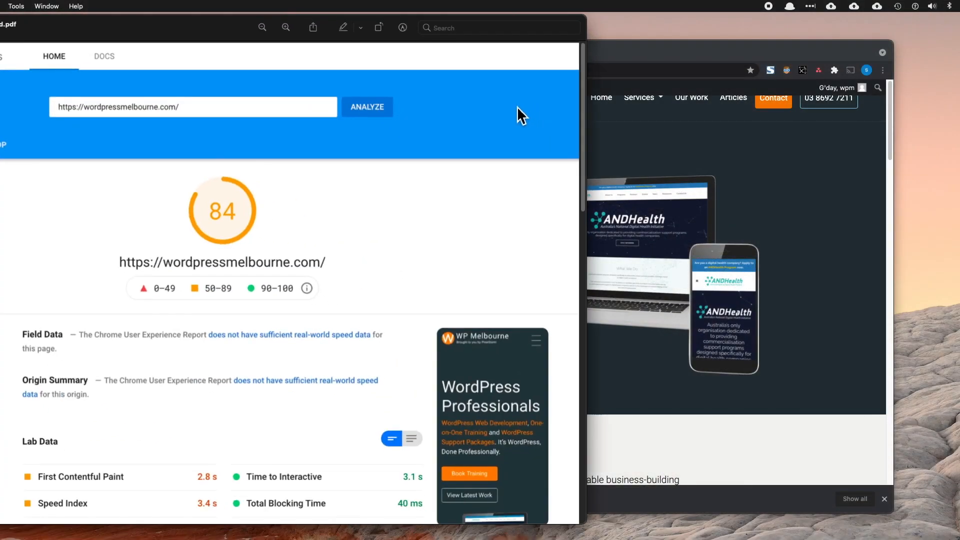
left_click_drag(214, 30, 461, 31)
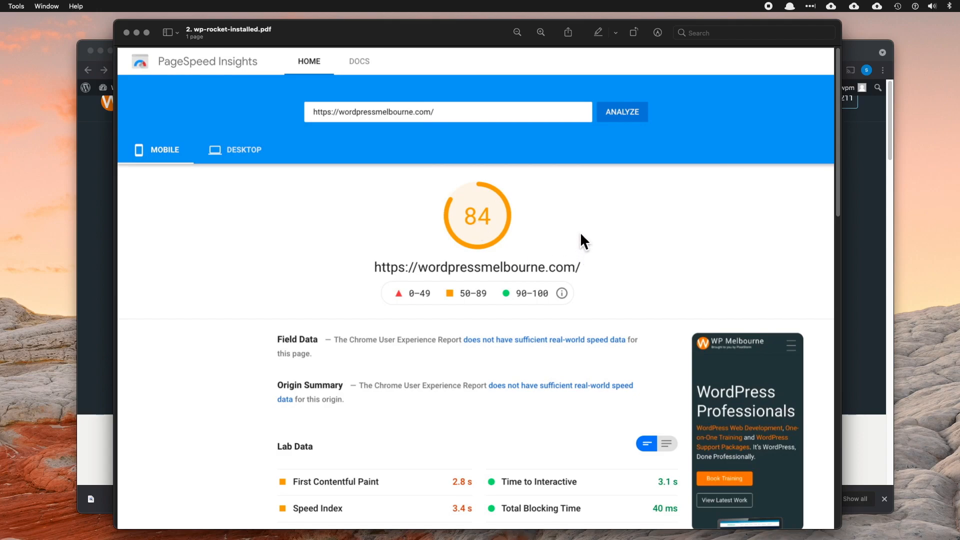
Step: Examine the performance score, lab data and improvement opportunities in the PageSpeed report with WP Rocket installed
scroll(580, 233, "down", 3)
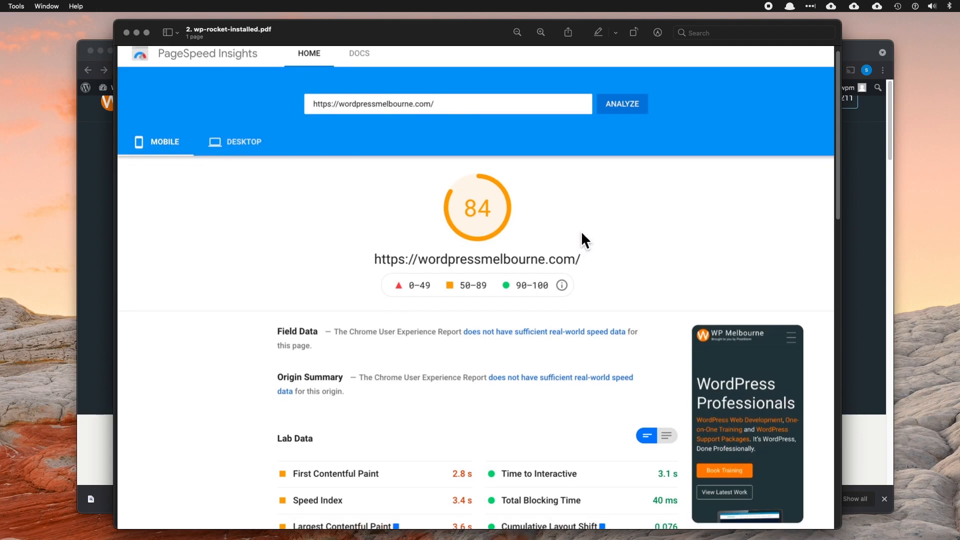
scroll(583, 236, "down", 7)
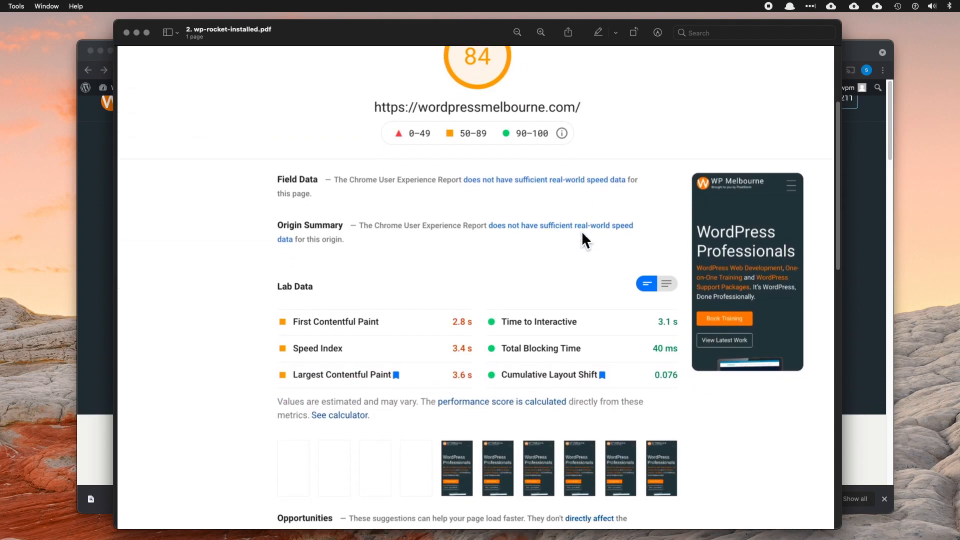
scroll(582, 231, "down", 4)
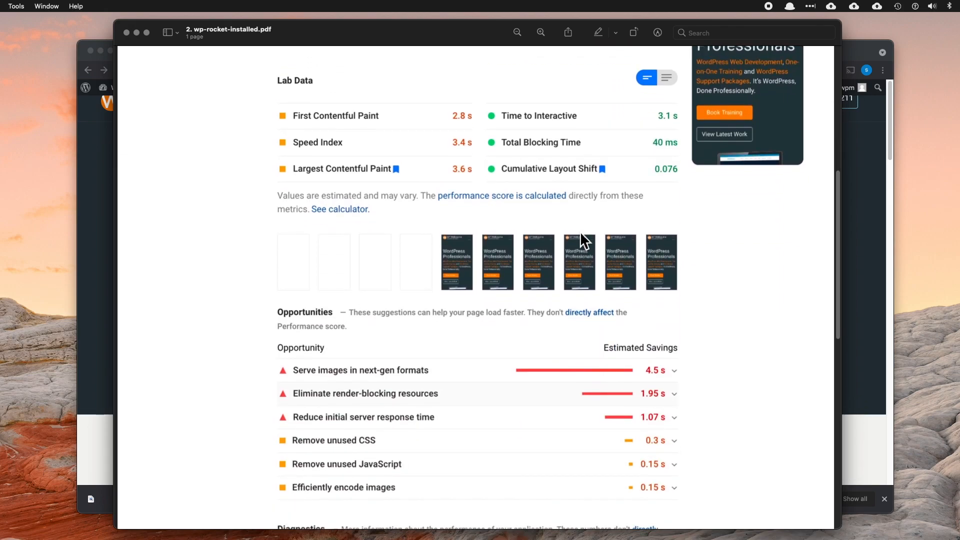
scroll(300, 330, "down", 1)
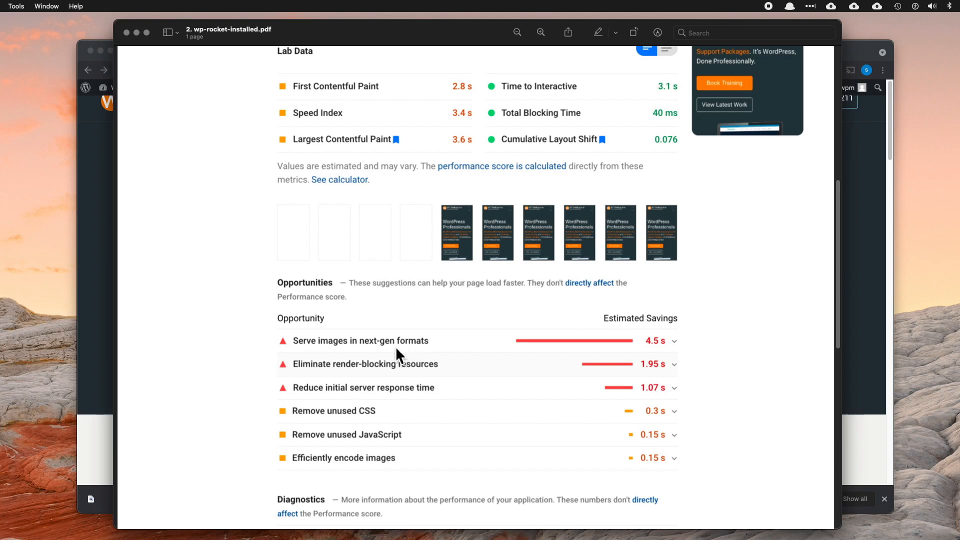
Step: Switch to Chrome, open WP Rocket's Media settings and highlight the LazyLoad heading
key("super+Tab")
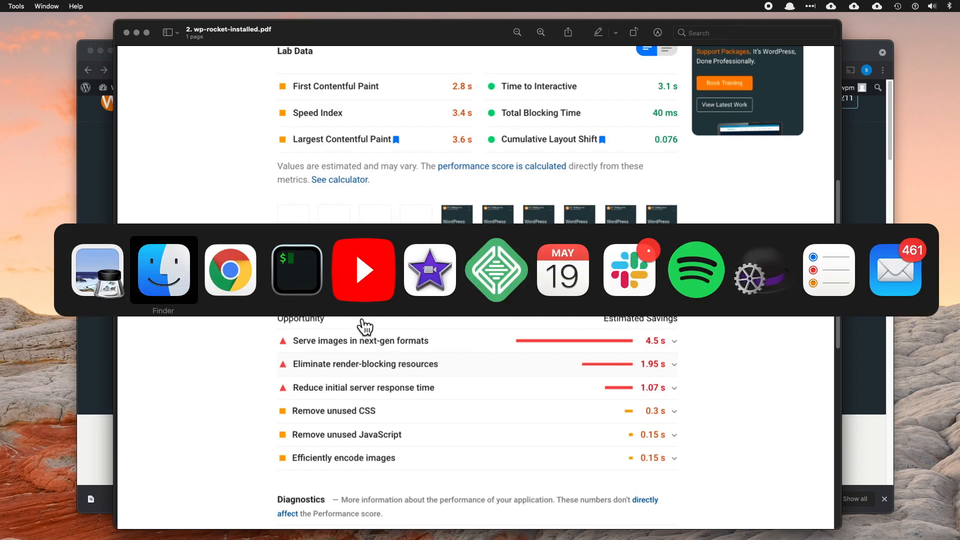
left_click(232, 273)
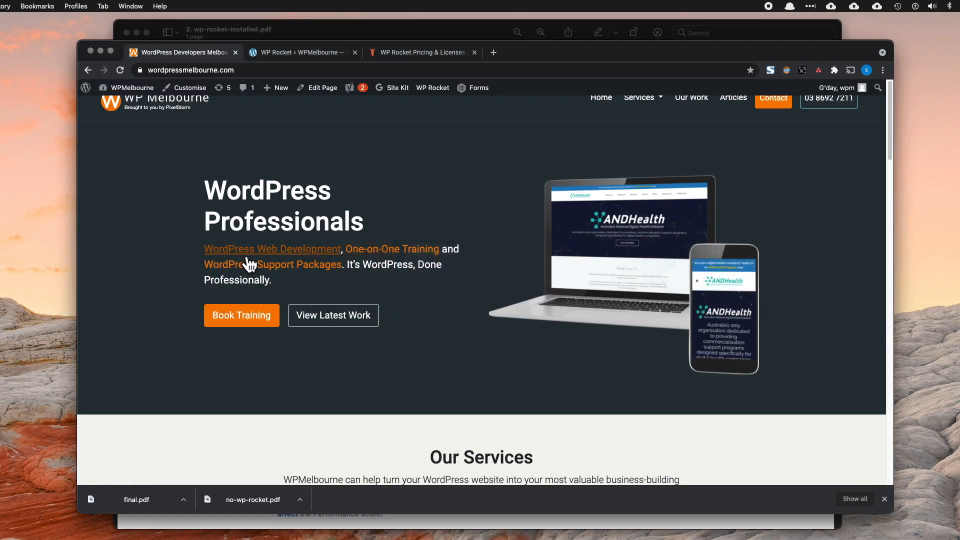
left_click(304, 55)
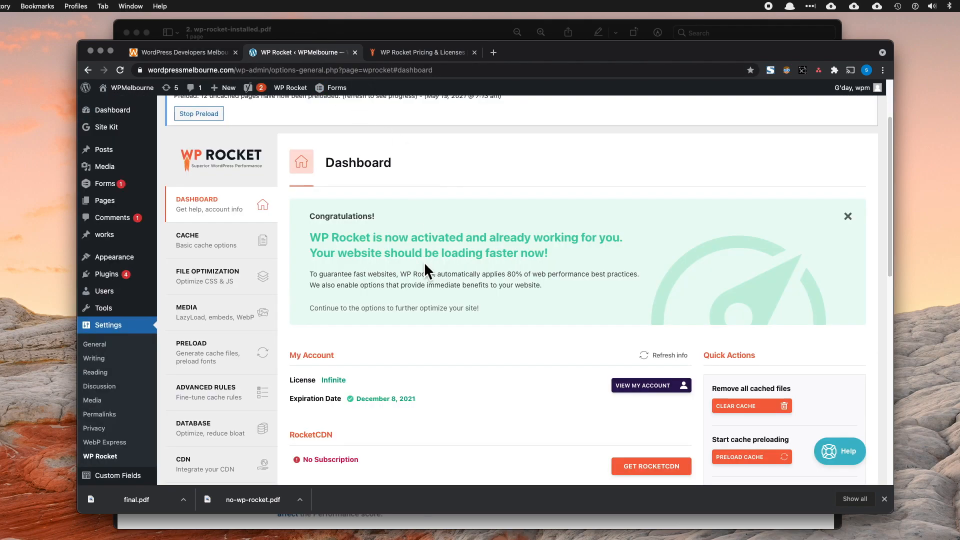
left_click(210, 325)
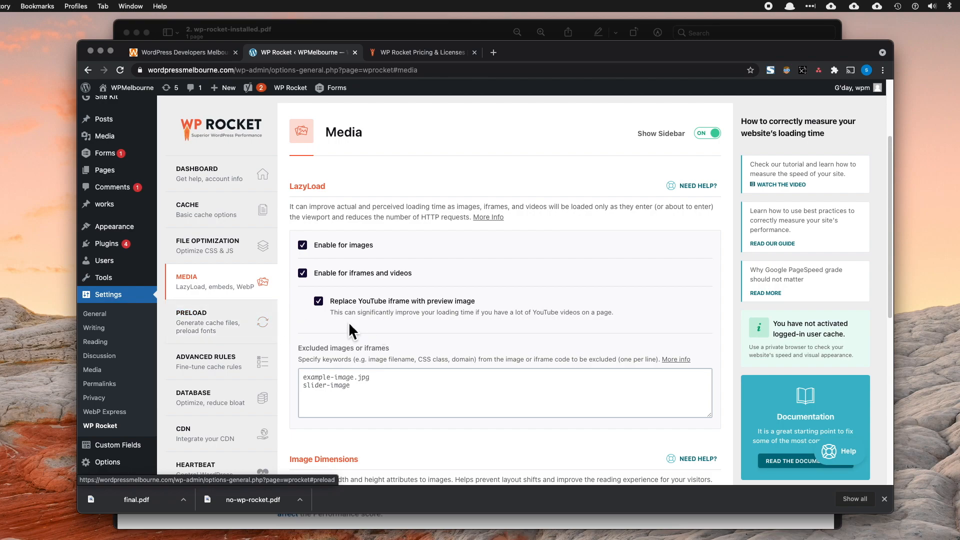
scroll(440, 301, "down", 1)
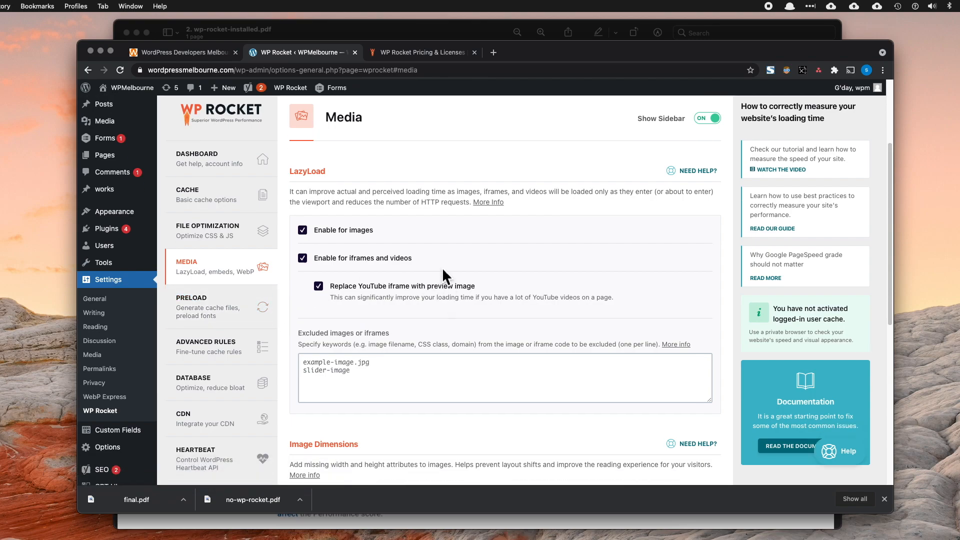
double_click(299, 176)
Step: Examine the project images in the Our Work section of the site's home page
left_click(219, 58)
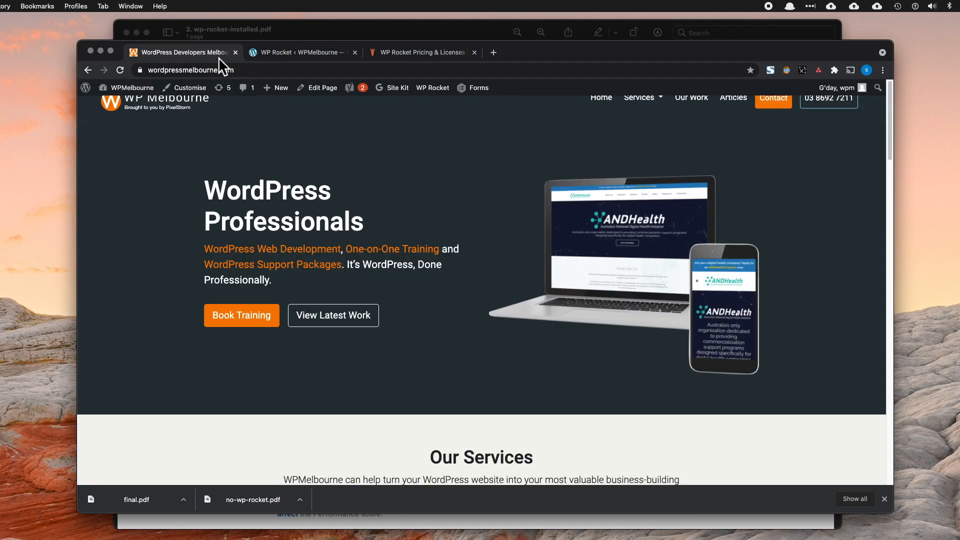
scroll(534, 281, "down", 10)
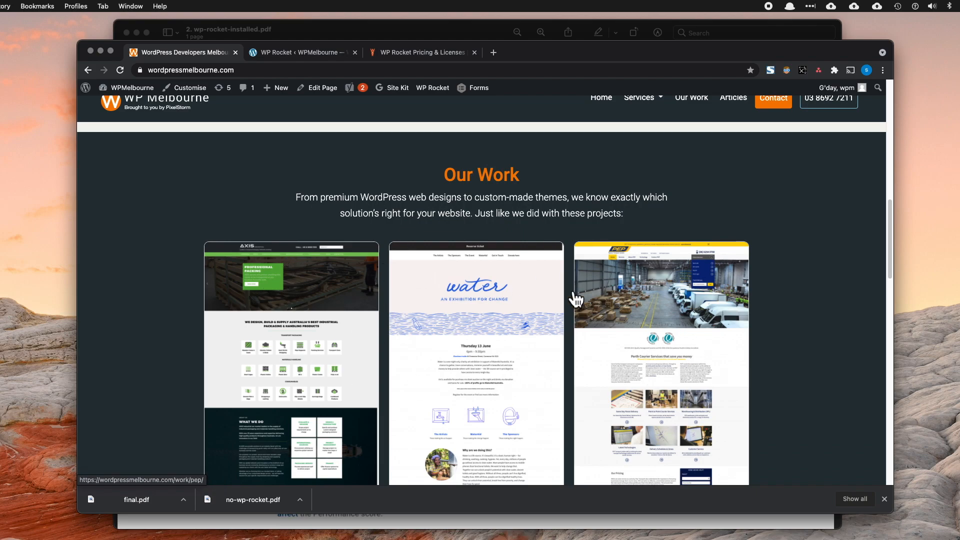
scroll(575, 299, "down", 4)
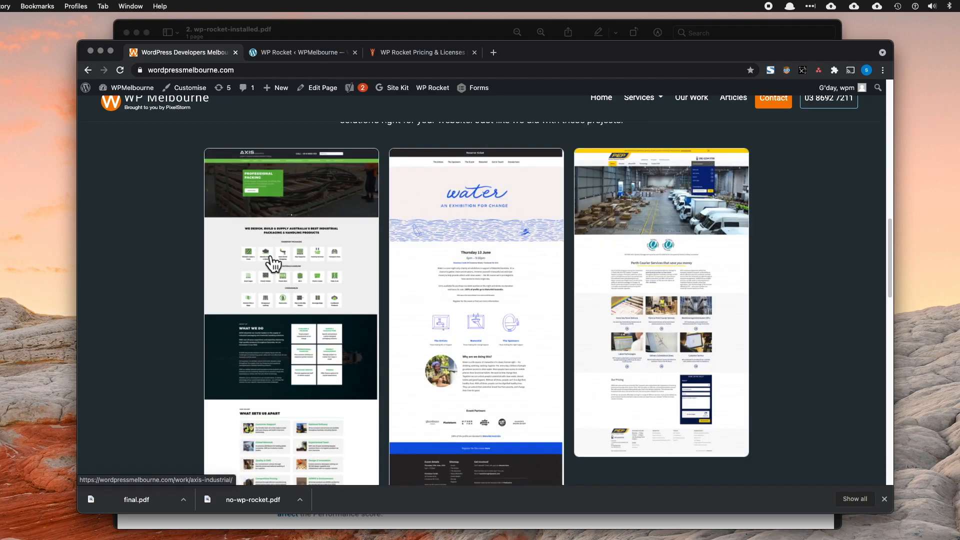
scroll(502, 272, "down", 1)
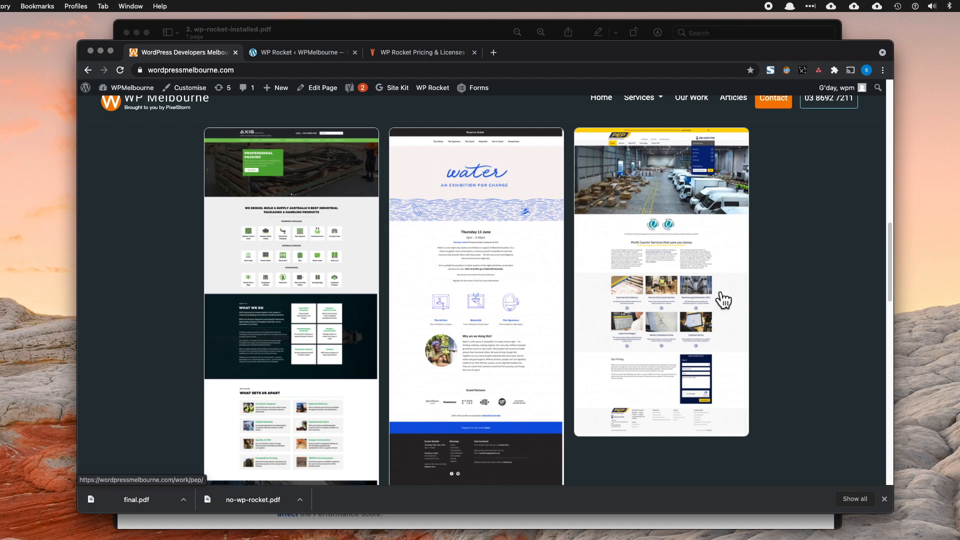
Step: Return to WP Rocket's Media settings and review the LazyLoad, Image Dimensions, Embeds and WebP compatibility options
left_click(309, 50)
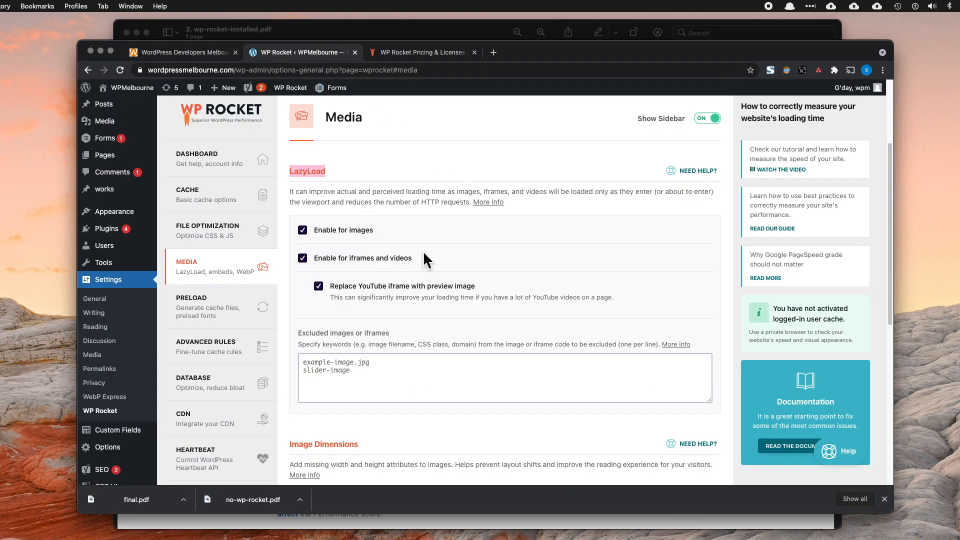
scroll(438, 253, "down", 2)
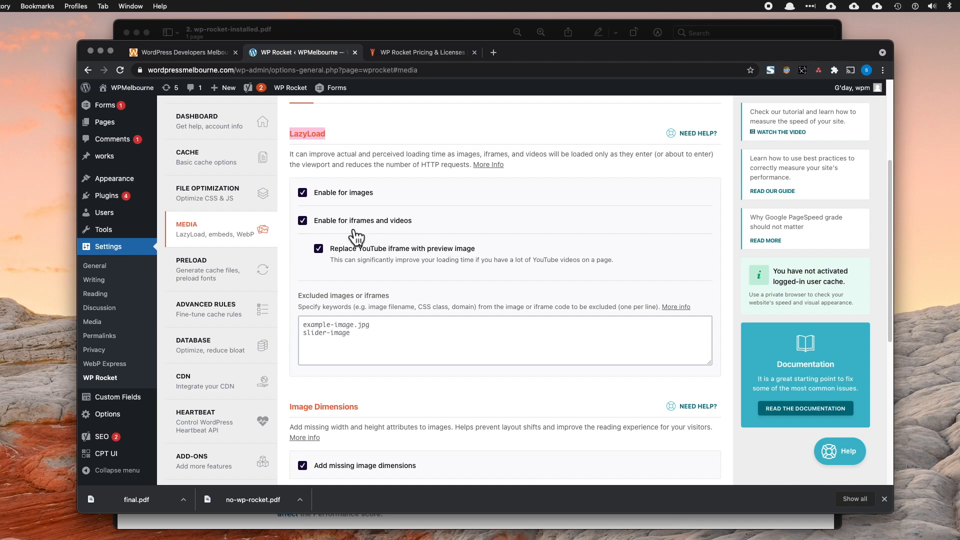
scroll(453, 250, "down", 5)
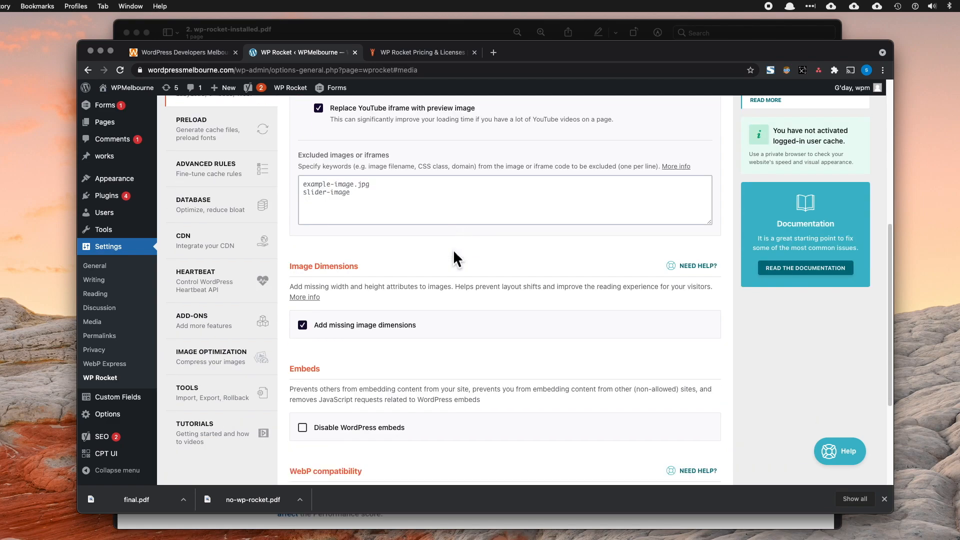
scroll(454, 250, "down", 2)
scroll(400, 260, "down", 1)
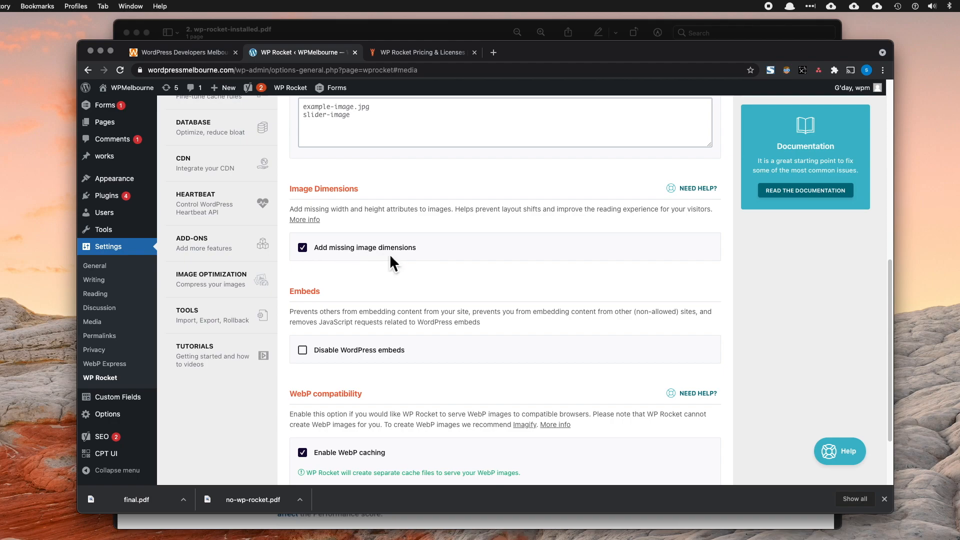
scroll(389, 255, "down", 1)
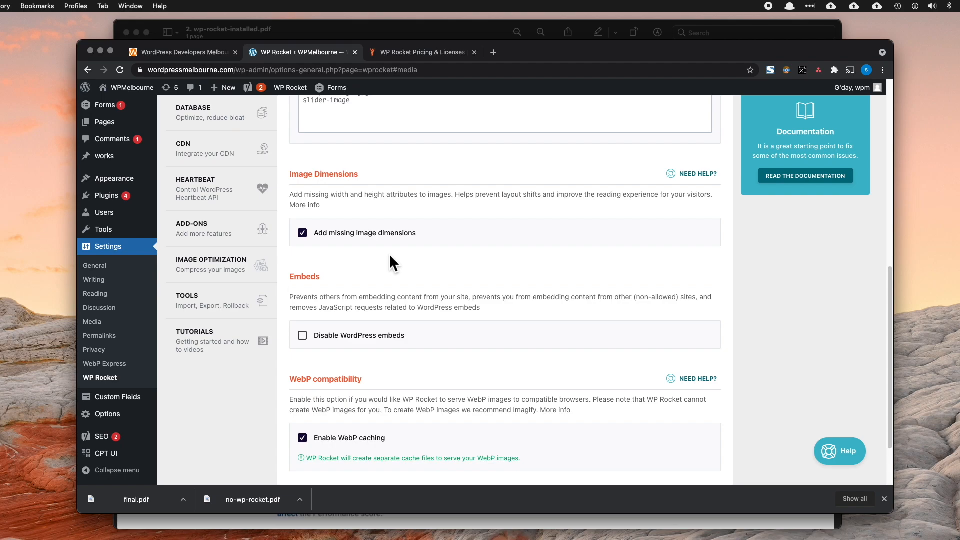
scroll(389, 262, "down", 1)
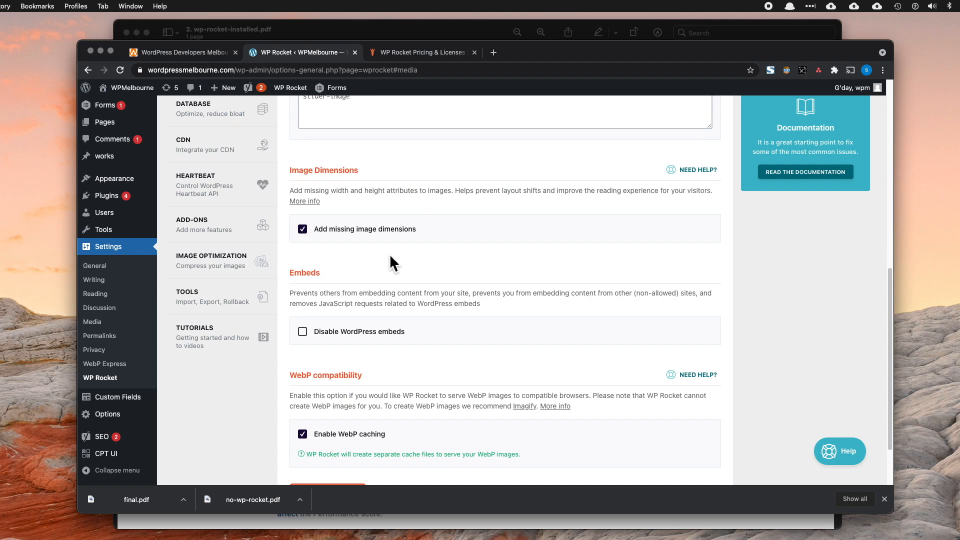
scroll(390, 256, "down", 3)
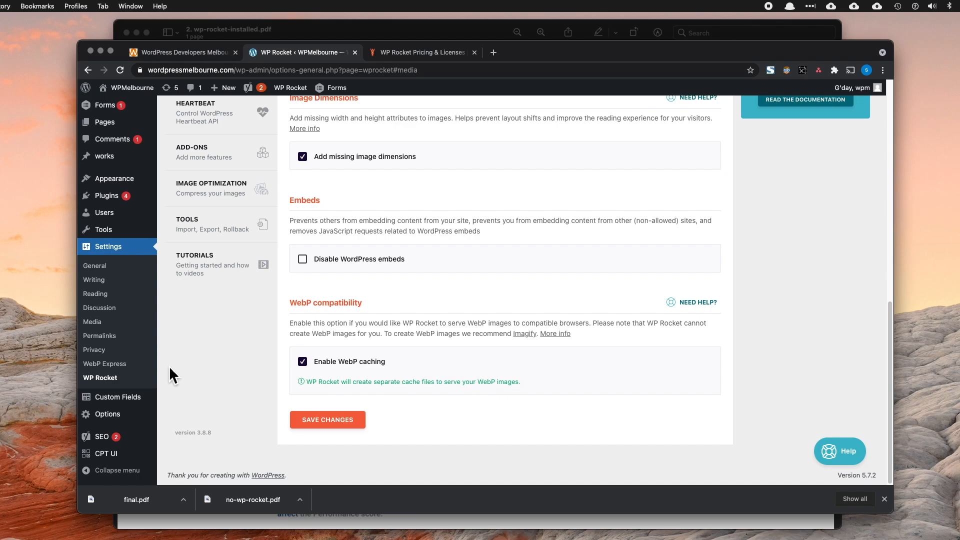
Step: Open the WebP Express settings, look over the operation mode and General options, and highlight the plugin name in the page heading
left_click(128, 373)
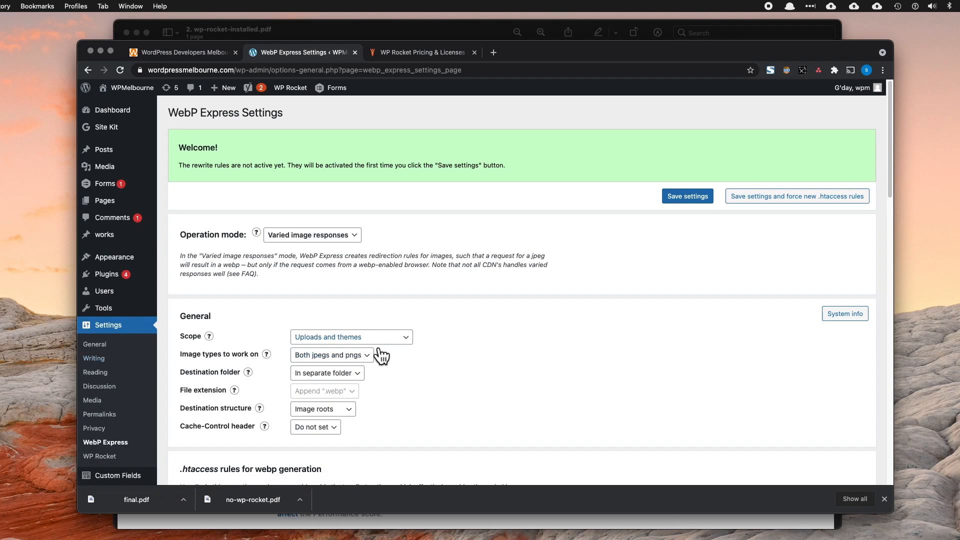
scroll(481, 376, "down", 1)
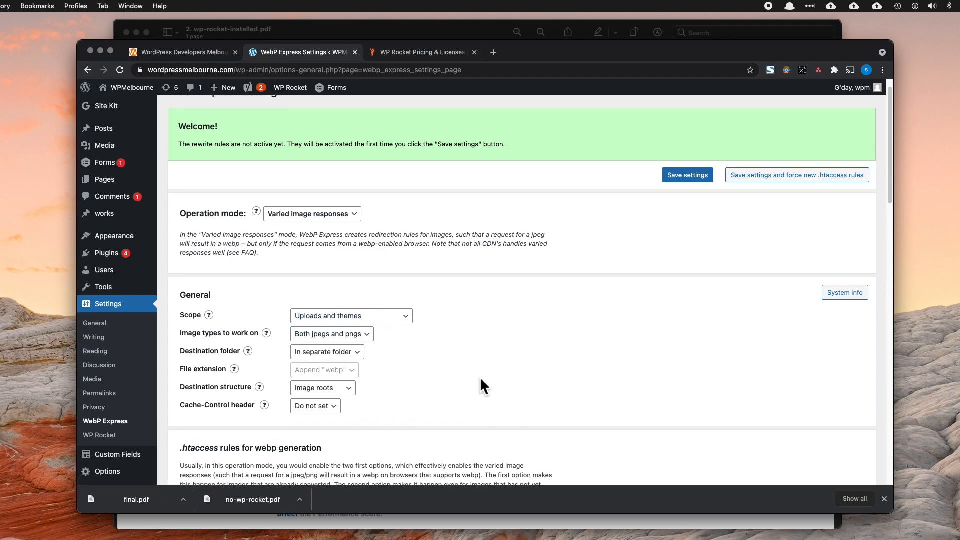
scroll(480, 388, "down", 2)
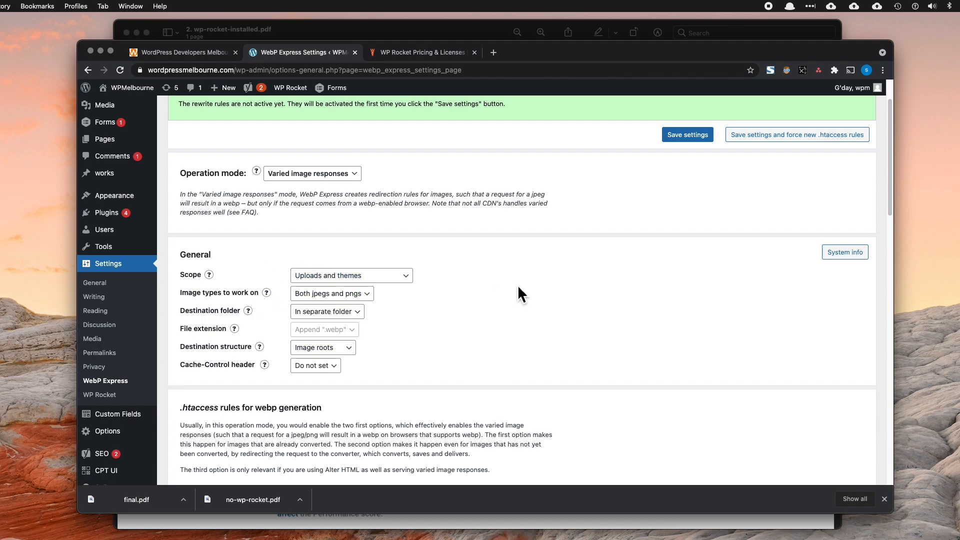
scroll(518, 293, "down", 1)
scroll(147, 379, "up", 5)
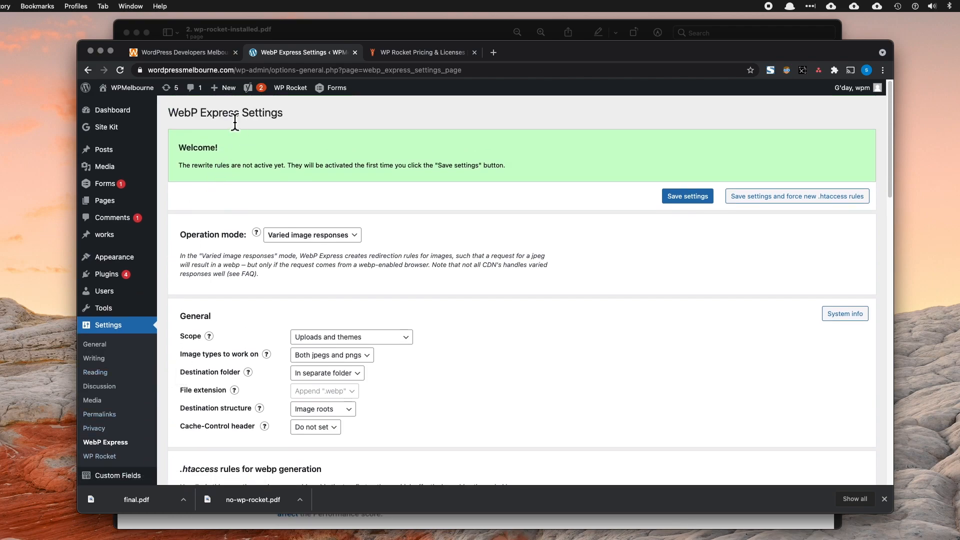
left_click_drag(241, 113, 170, 114)
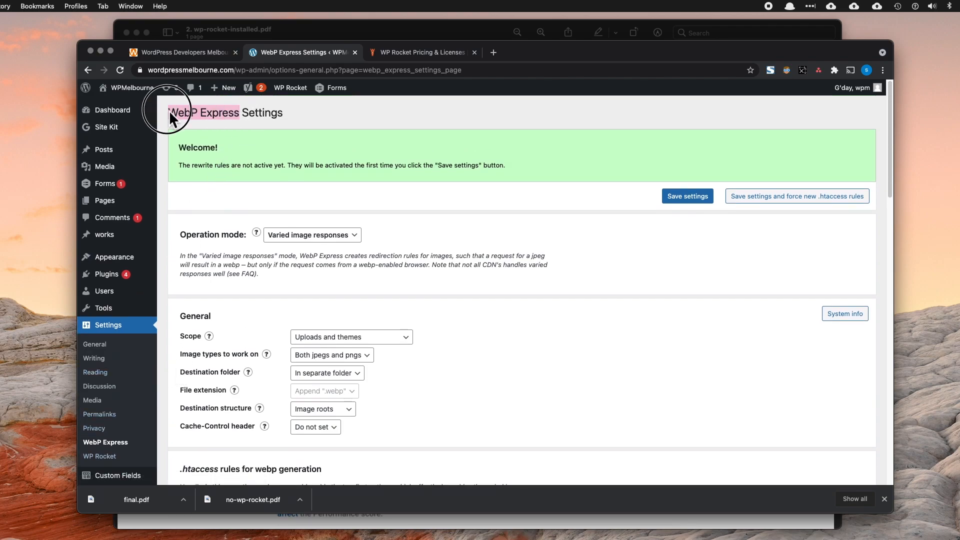
Step: Examine WebP Express's Conversion options, including JPEG and PNG quality, conversion methods, Convert on upload and Bulk convert
scroll(213, 204, "down", 1)
scroll(212, 205, "down", 10)
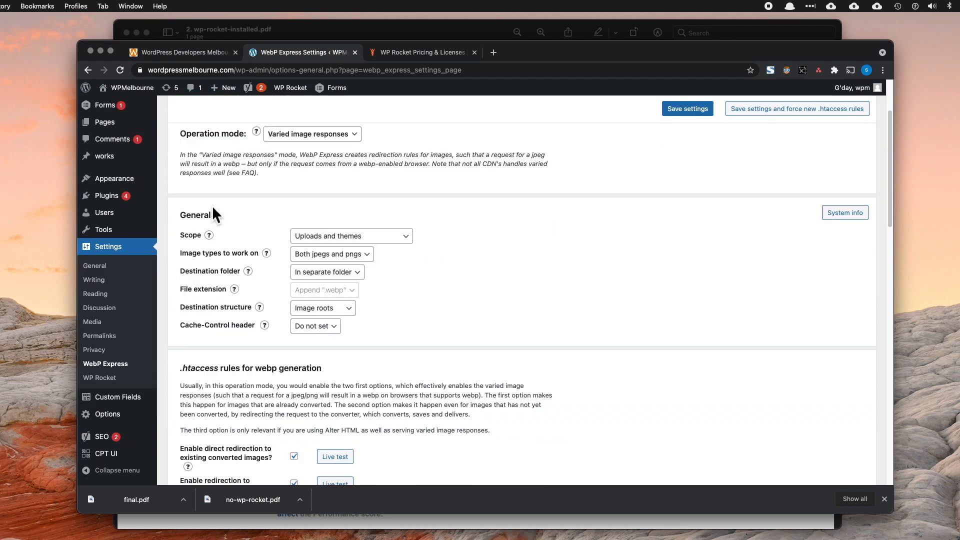
scroll(211, 208, "down", 17)
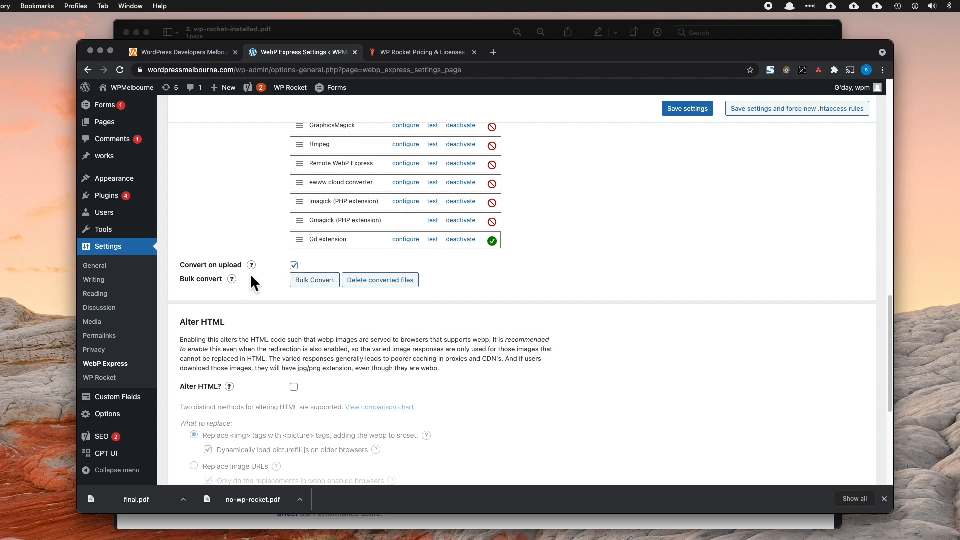
scroll(252, 276, "up", 7)
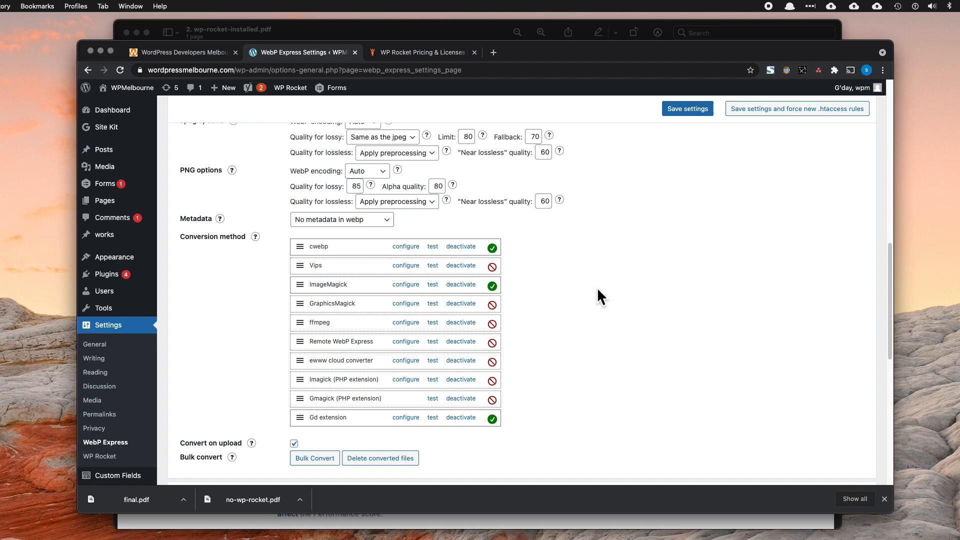
scroll(237, 295, "up", 1)
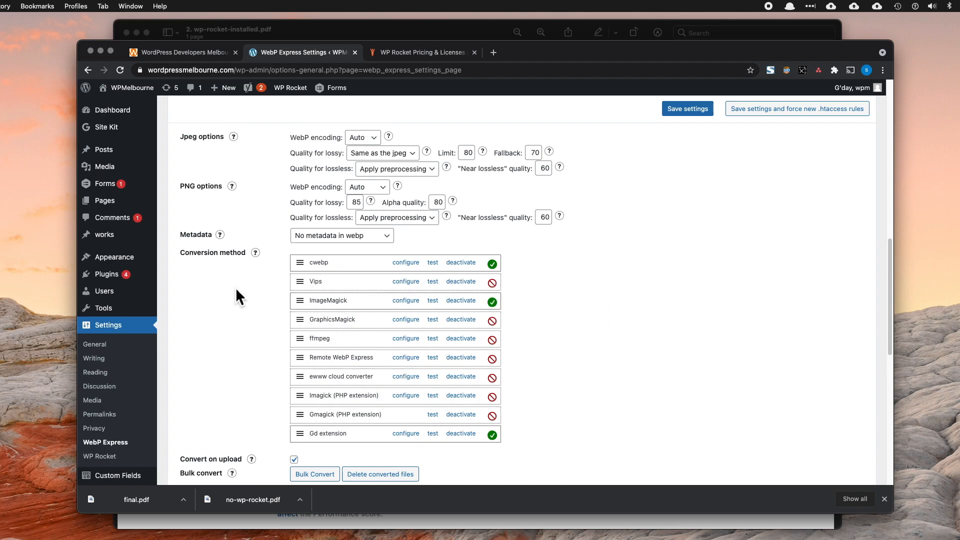
scroll(236, 290, "up", 2)
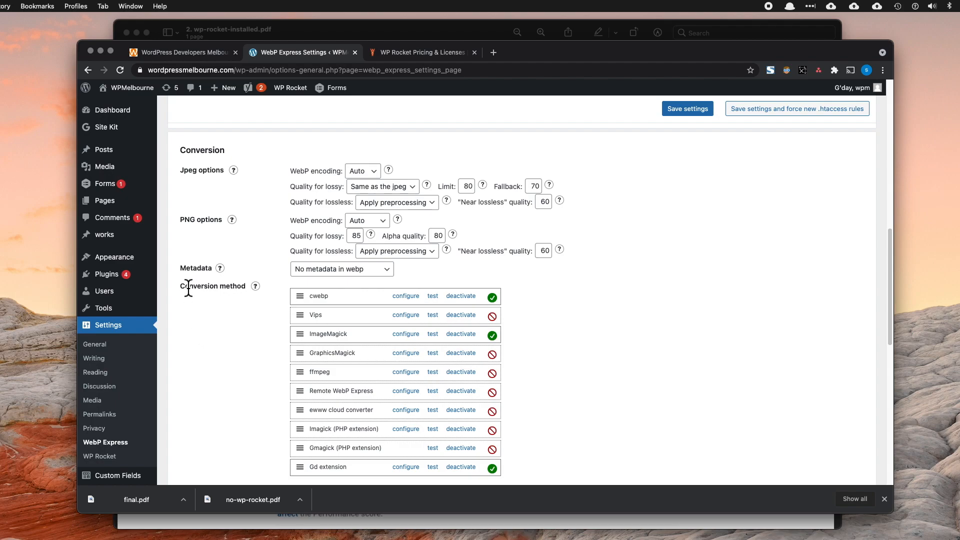
Step: Switch to Finder, preview "3. webp images.pdf" in the Downloads folder and open it in Preview
key("super+Tab")
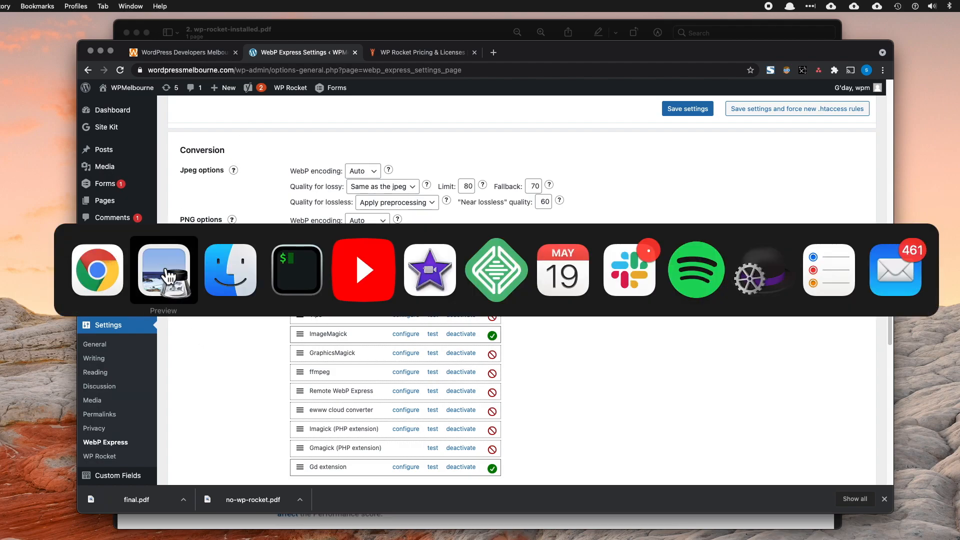
left_click(228, 280)
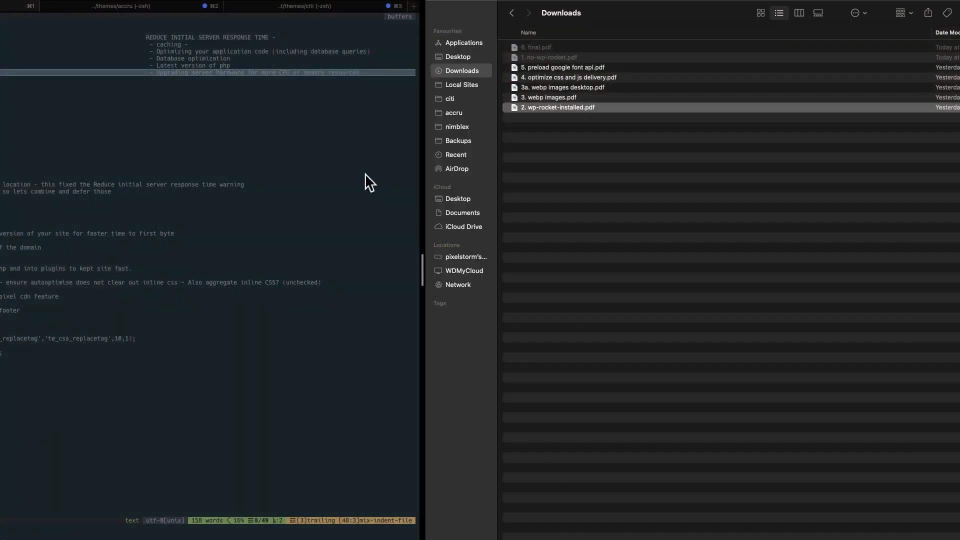
left_click(545, 99)
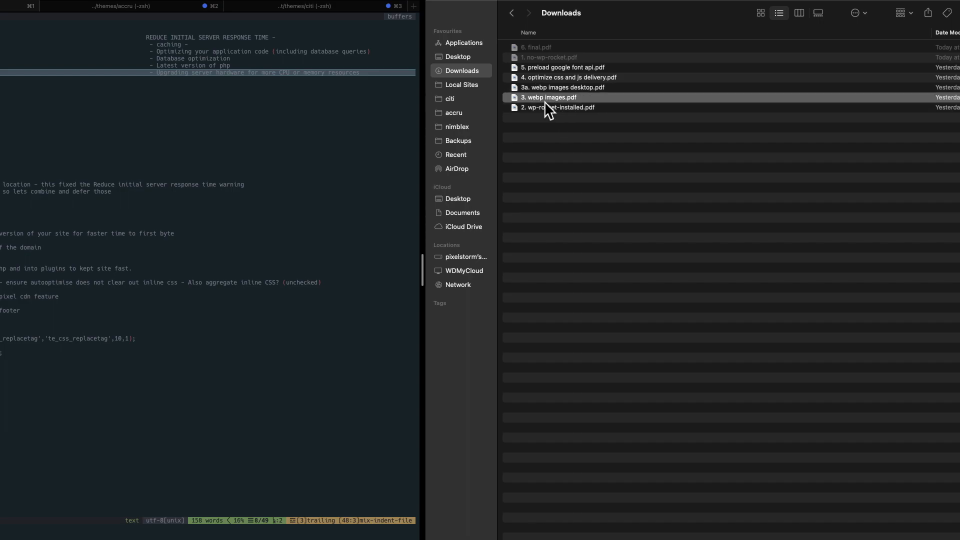
key("space")
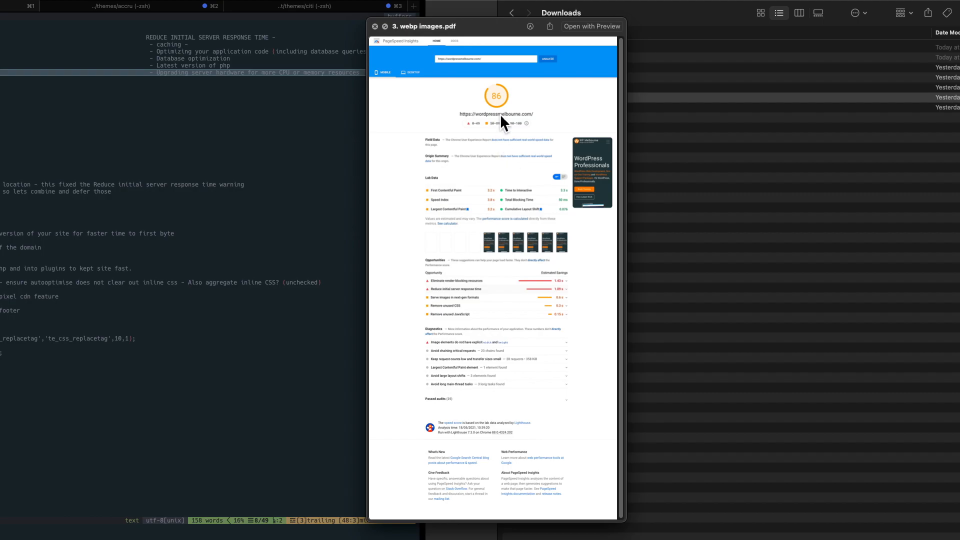
key("space")
double_click(569, 98)
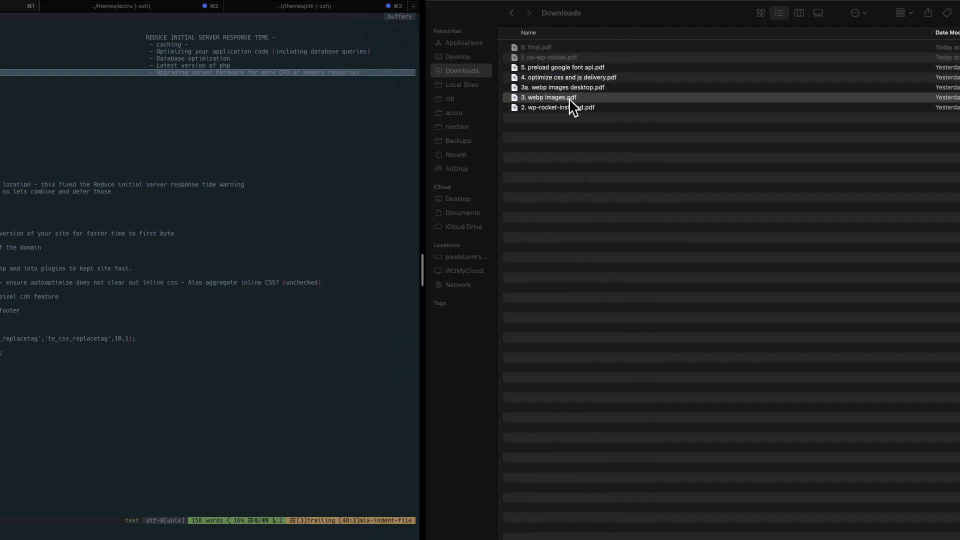
Step: Reposition the WebP images report window and examine its performance score, opportunities and diagnostics
left_click_drag(352, 44, 427, 38)
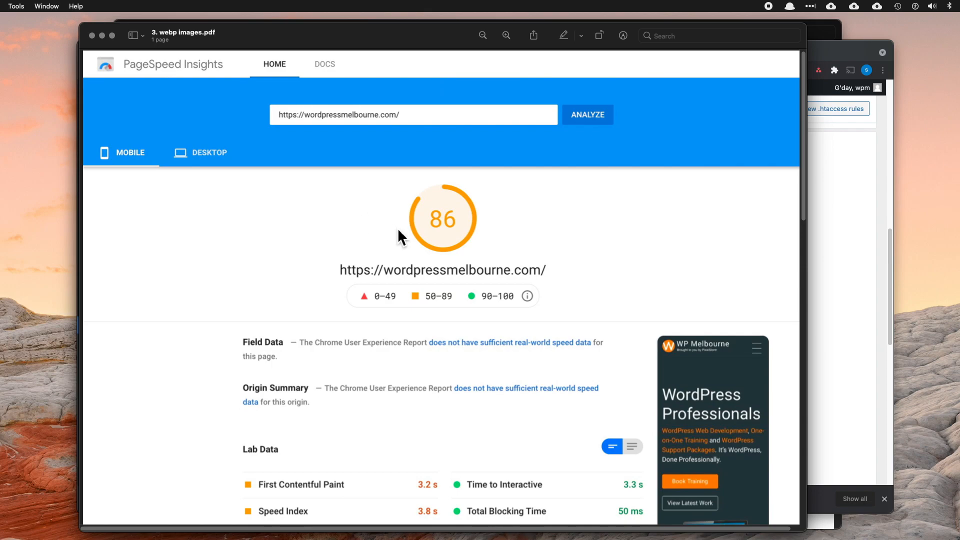
scroll(395, 230, "down", 3)
left_click_drag(802, 216, 777, 388)
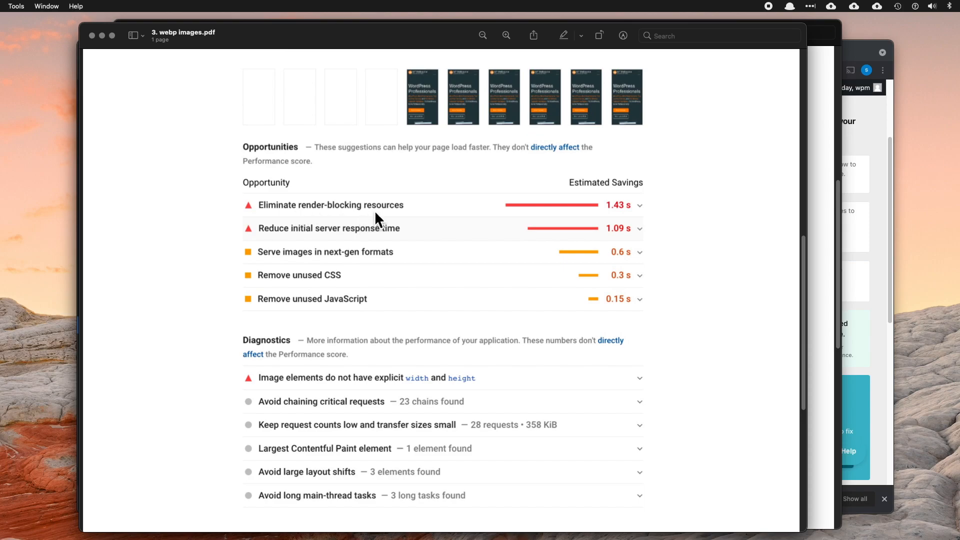
Step: Switch to Chrome, open WP Rocket's File Optimization settings and review the CSS minify, combine and delivery options
key("super+Tab")
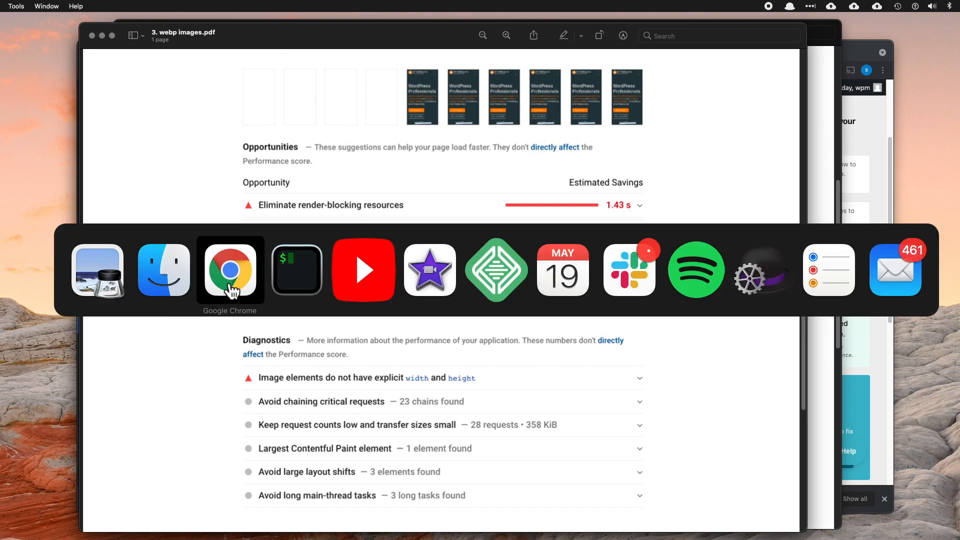
left_click(231, 289)
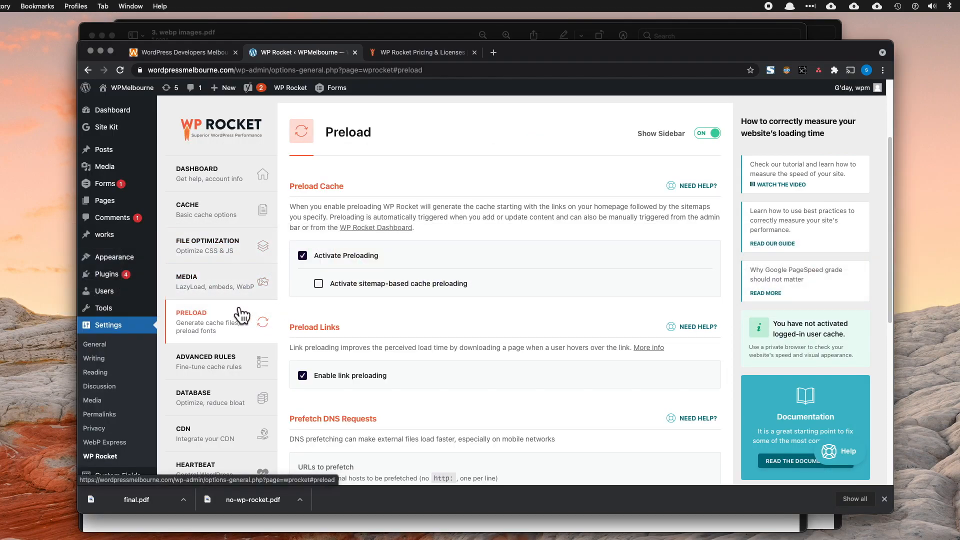
left_click(233, 265)
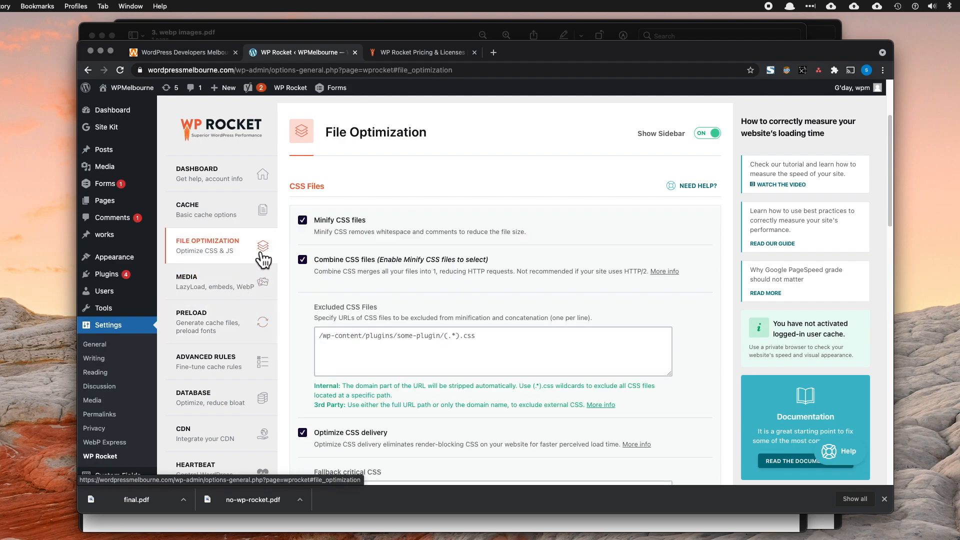
scroll(340, 242, "down", 3)
scroll(356, 216, "up", 2)
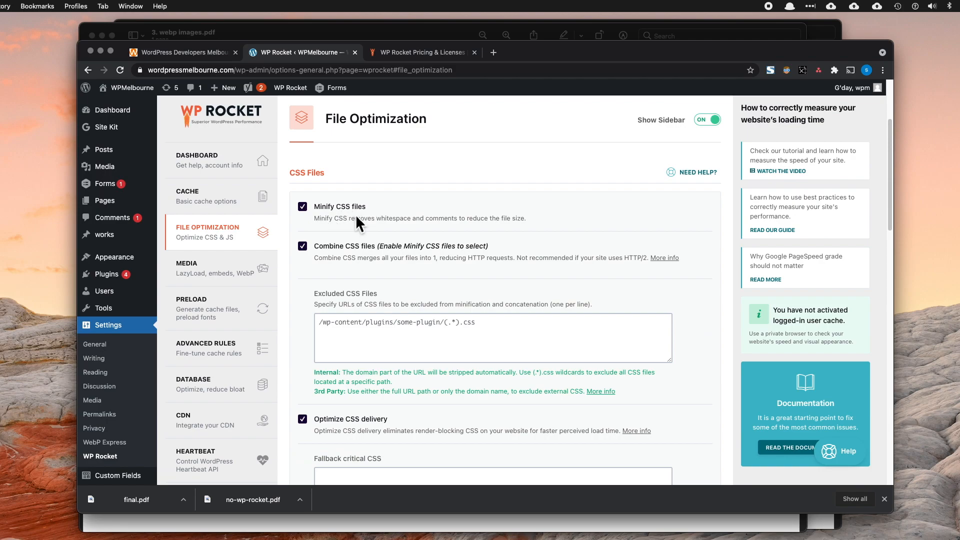
scroll(334, 267, "down", 1)
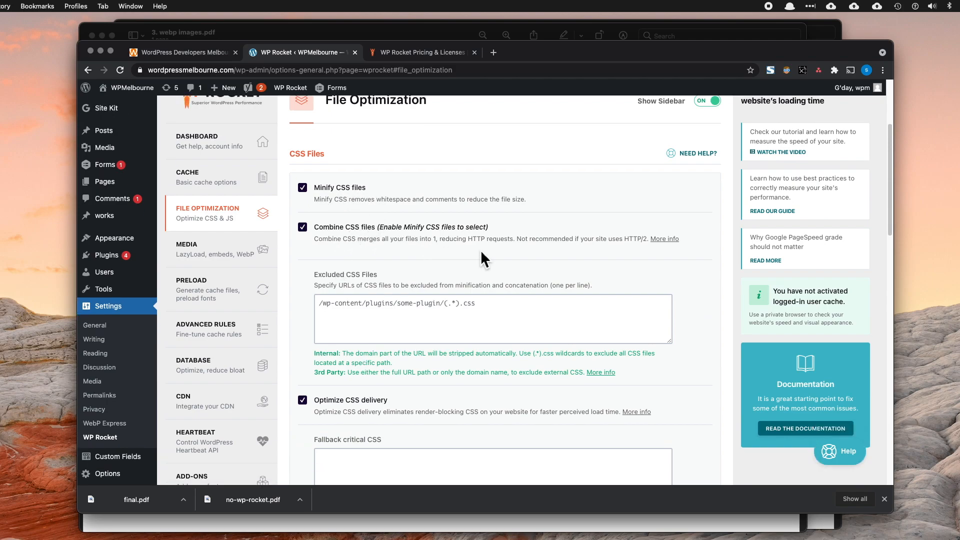
scroll(478, 256, "down", 5)
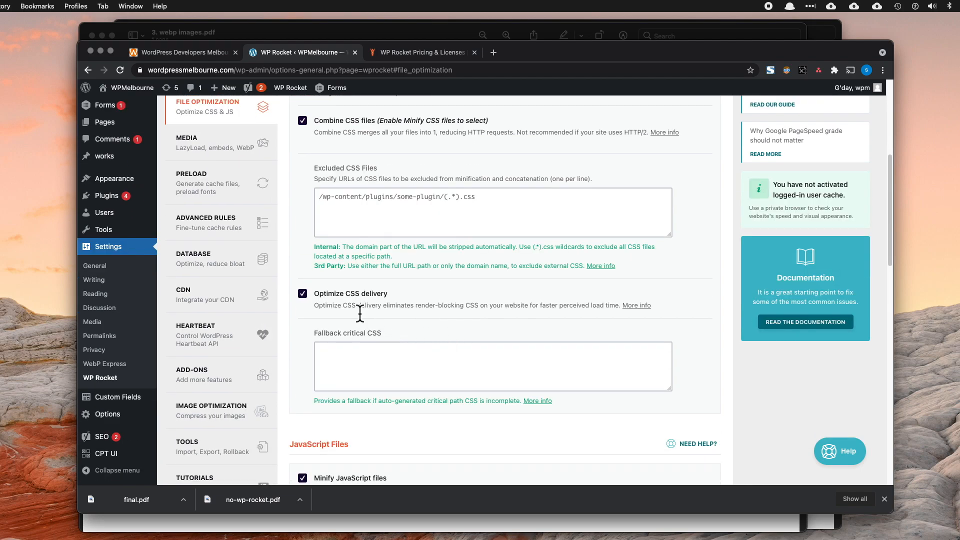
Step: Review the JavaScript minify, combine, deferred loading and delayed execution options, and return to the CSS Files section
scroll(578, 320, "down", 9)
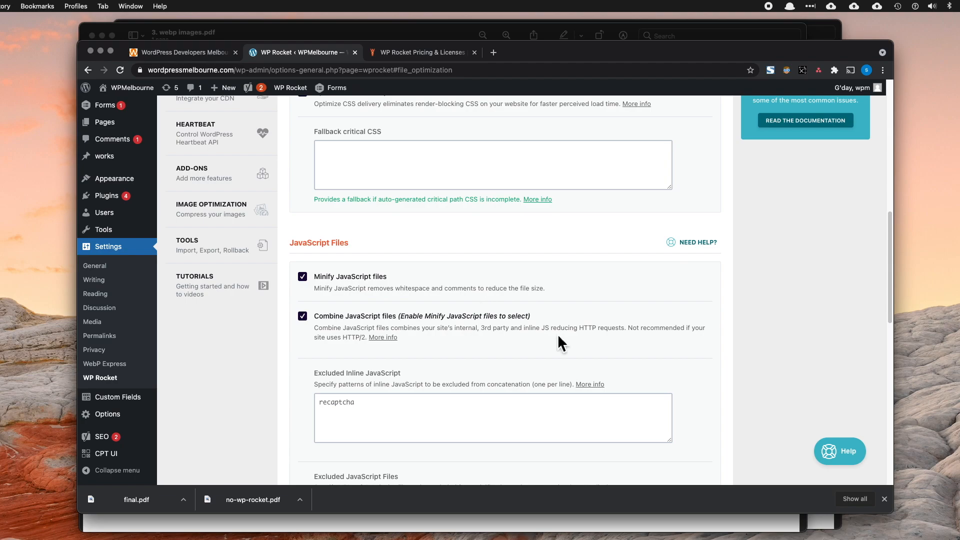
scroll(557, 334, "down", 6)
scroll(557, 334, "down", 5)
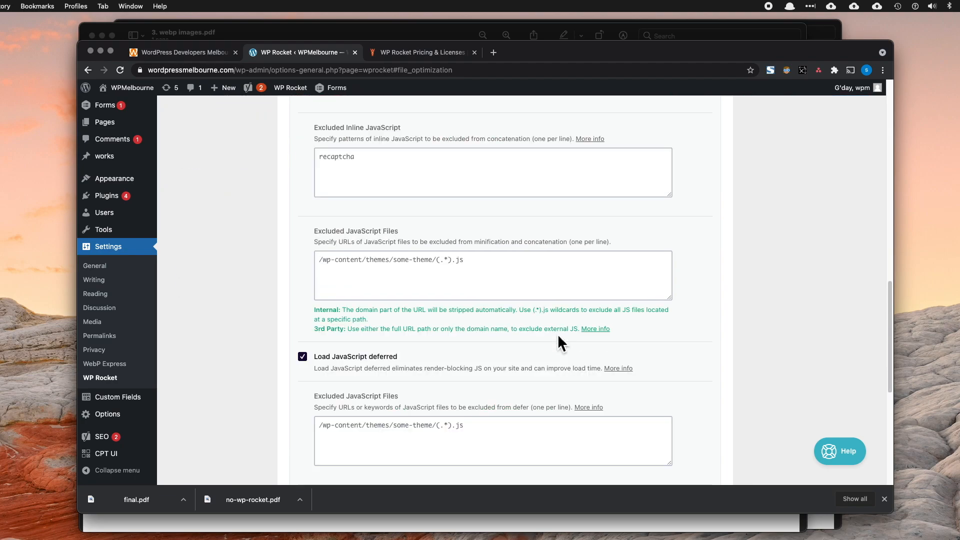
scroll(557, 334, "down", 1)
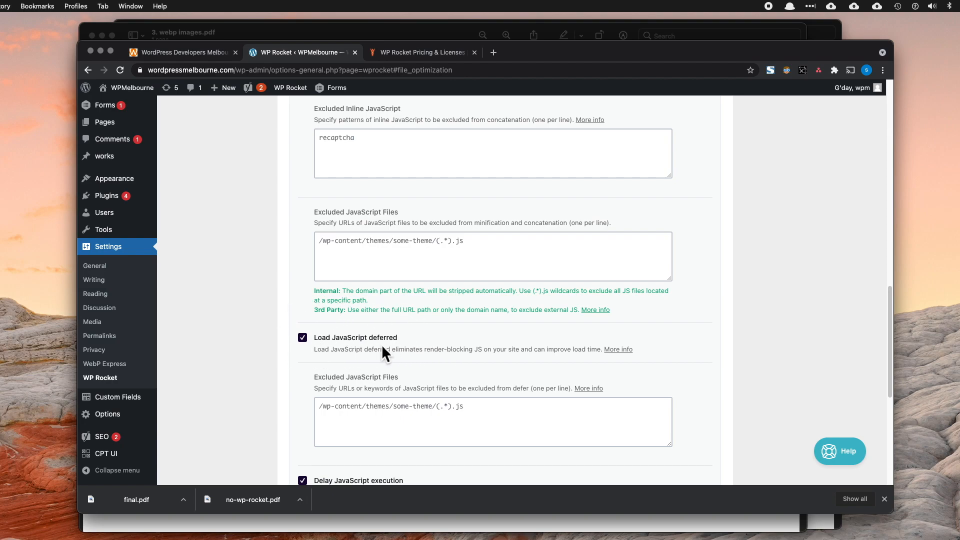
scroll(413, 334, "down", 1)
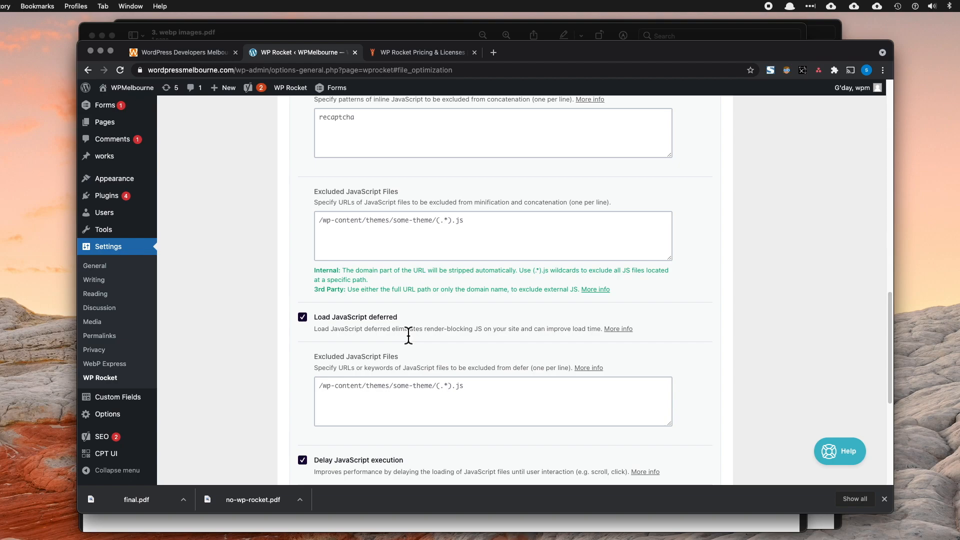
scroll(409, 335, "down", 8)
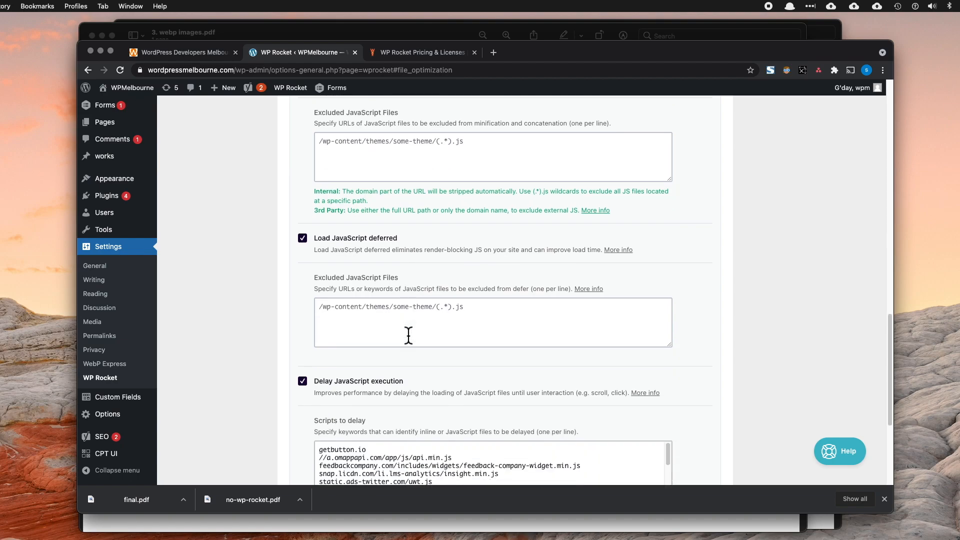
scroll(290, 317, "down", 6)
scroll(284, 312, "up", 20)
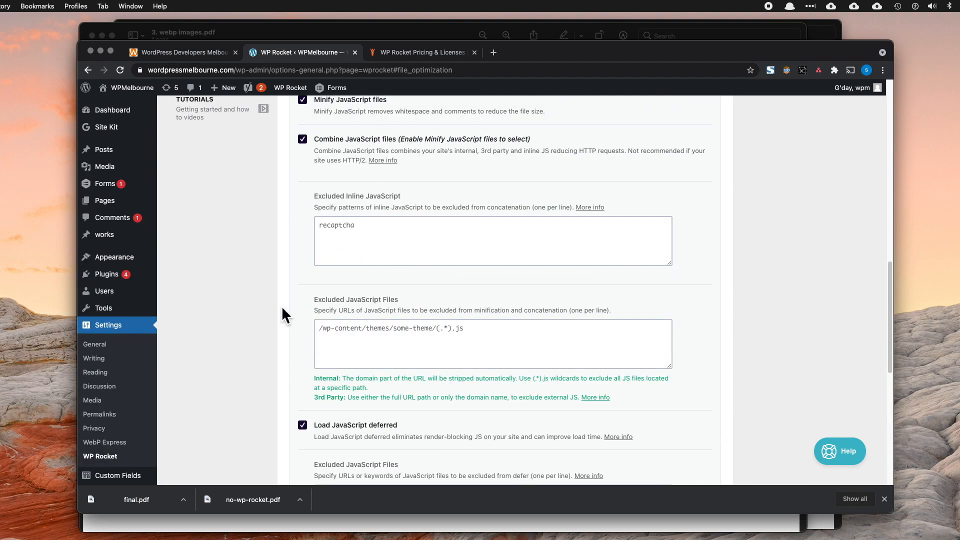
scroll(284, 315, "up", 5)
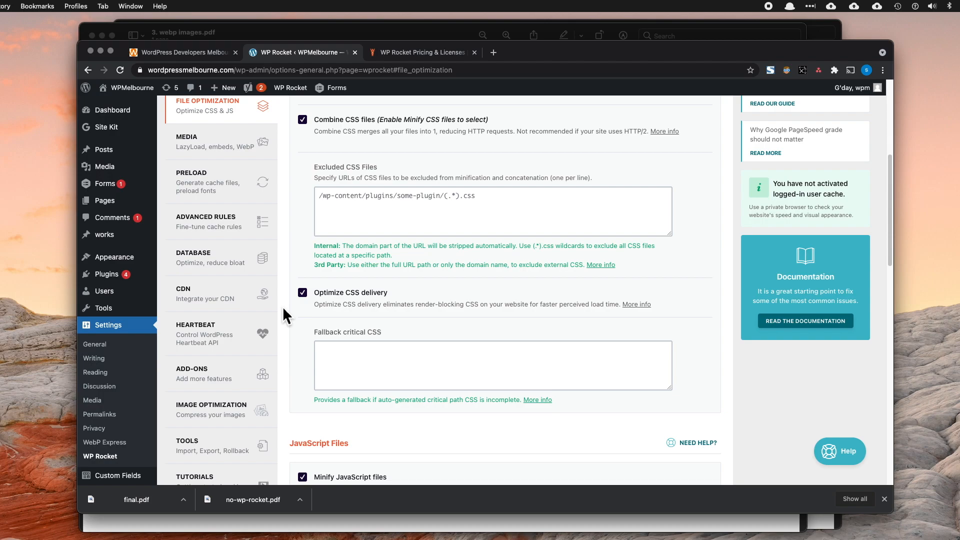
scroll(292, 307, "up", 5)
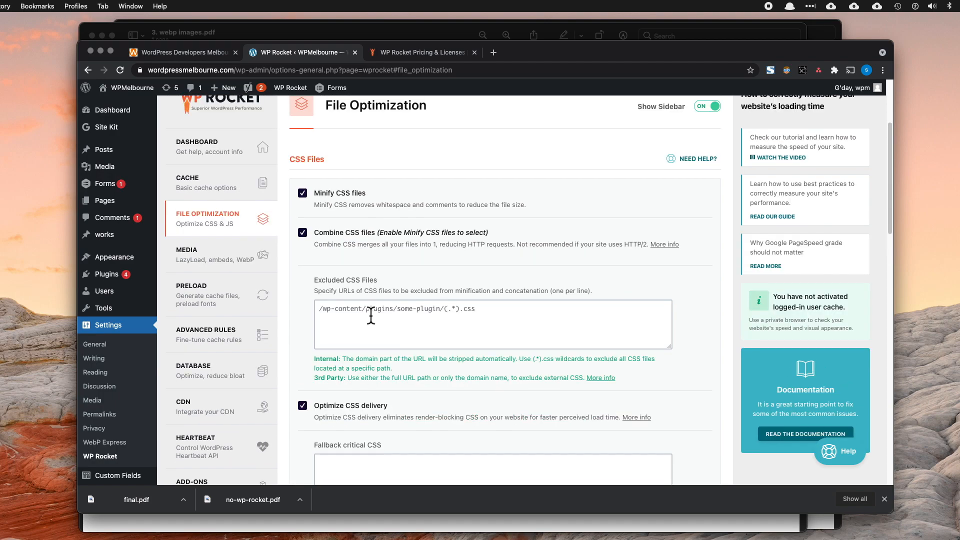
Step: Switch to Finder, preview and open "4. optimize css and js delivery.pdf", and reposition its window to show the performance score
key("super+Tab")
key("super+Tab")
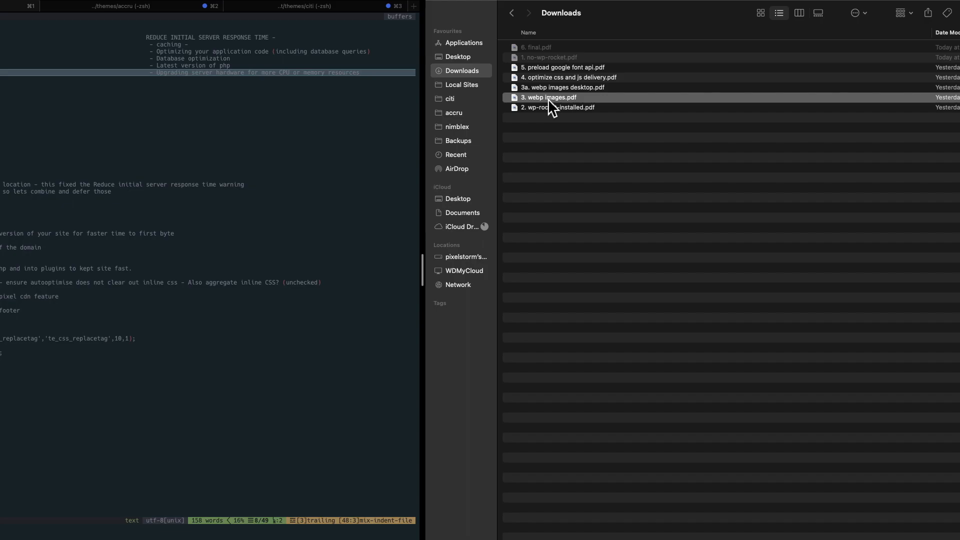
left_click(554, 79)
key("space")
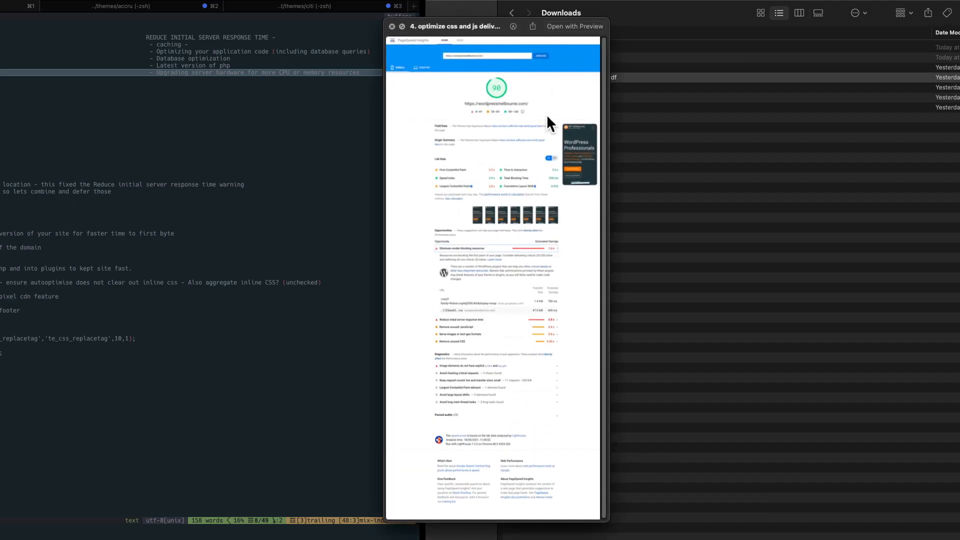
key("space")
double_click(578, 79)
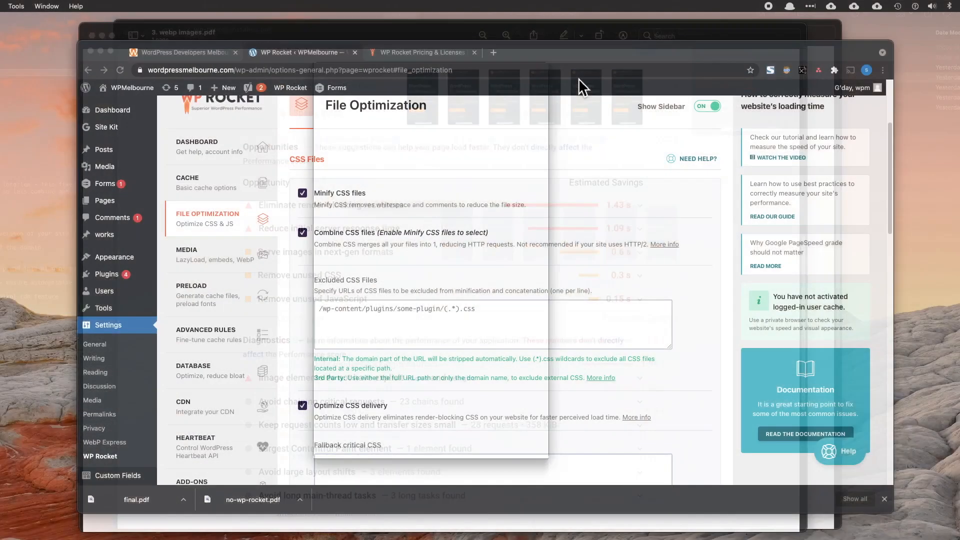
left_click_drag(247, 33, 421, 33)
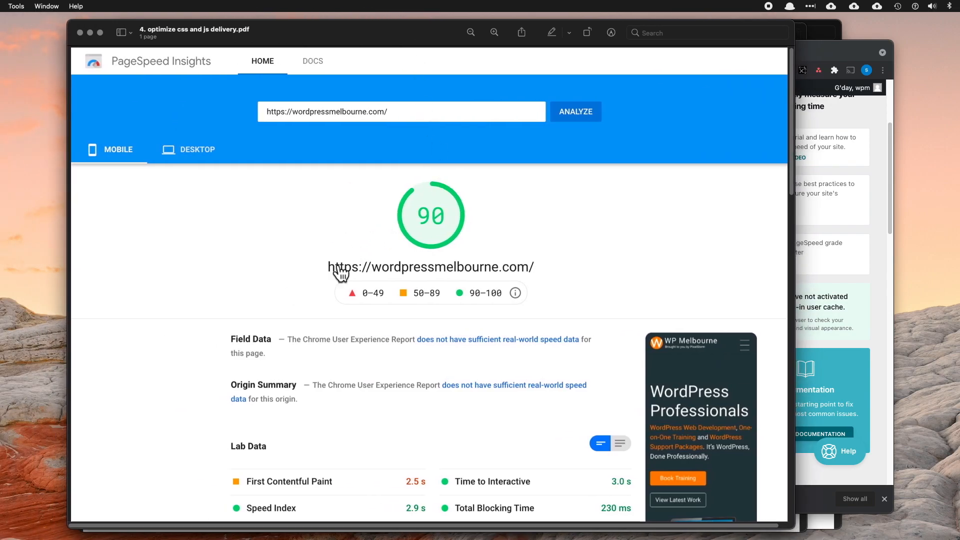
Step: Examine the lab data and the render-blocking resources opportunity in the CSS and JS delivery report
scroll(341, 274, "down", 2)
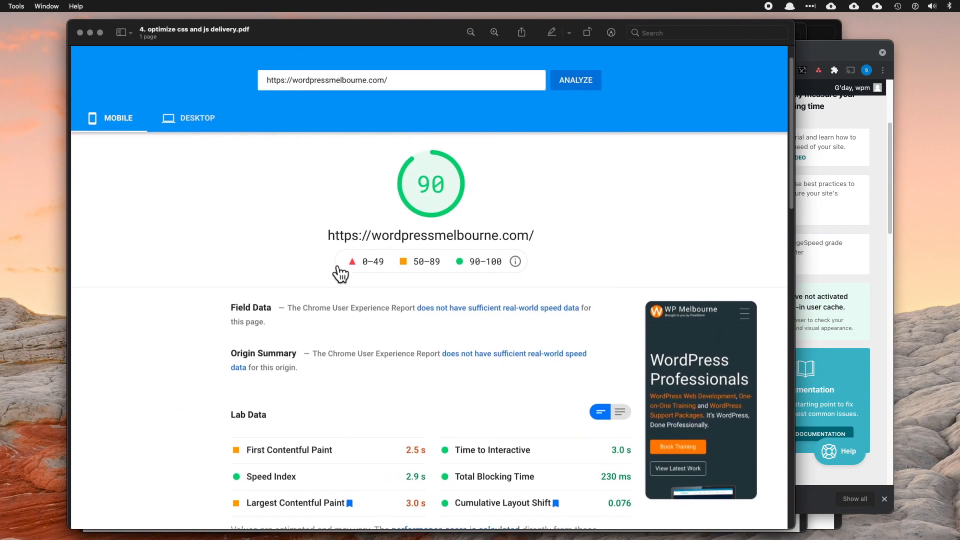
scroll(340, 273, "down", 8)
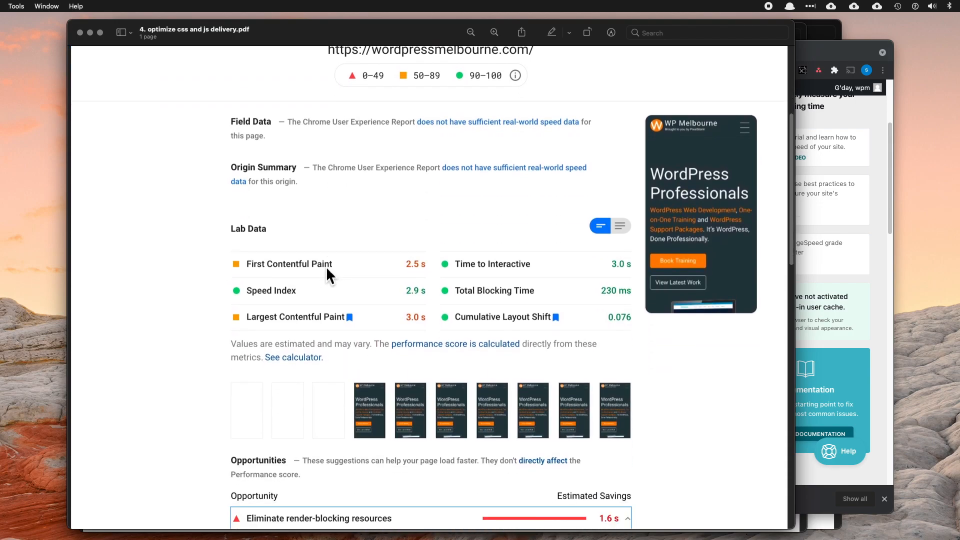
scroll(326, 266, "down", 10)
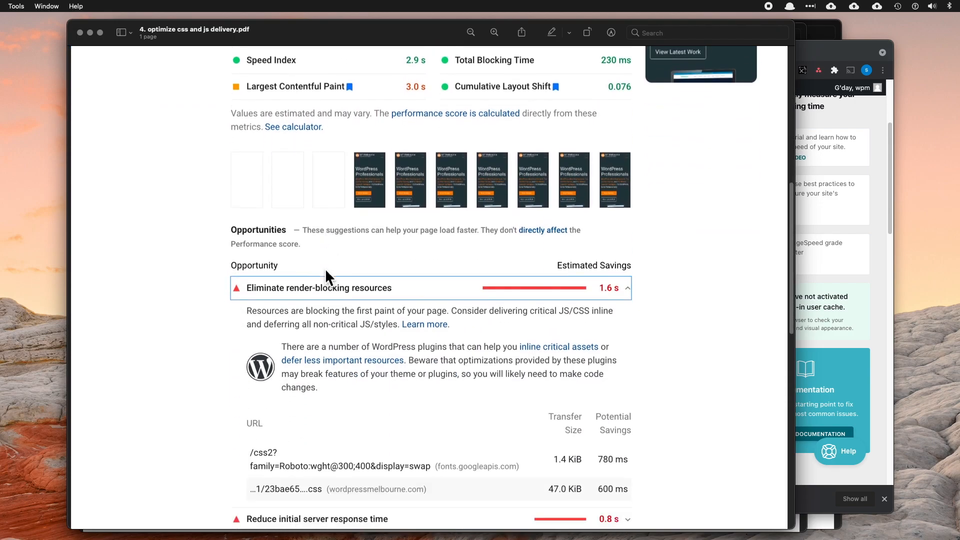
scroll(306, 299, "down", 1)
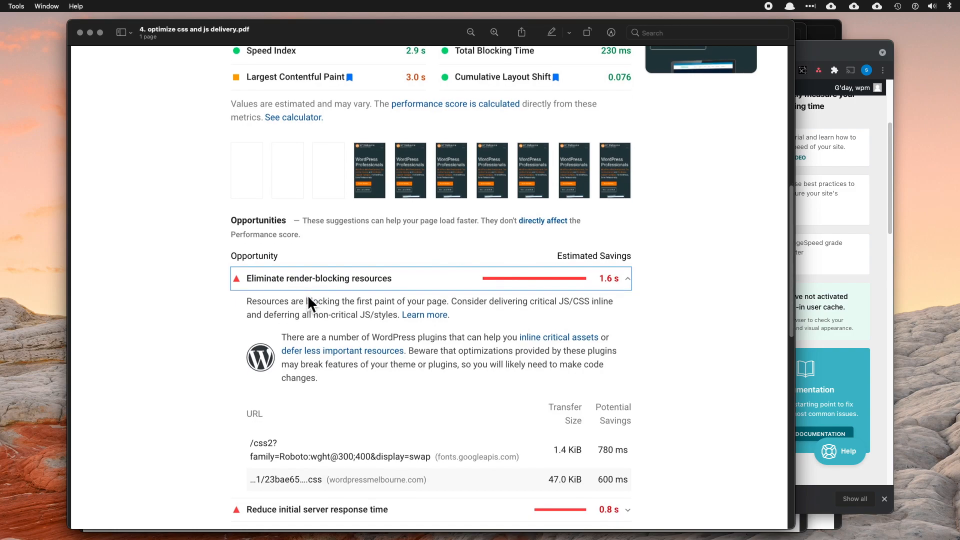
scroll(308, 298, "down", 1)
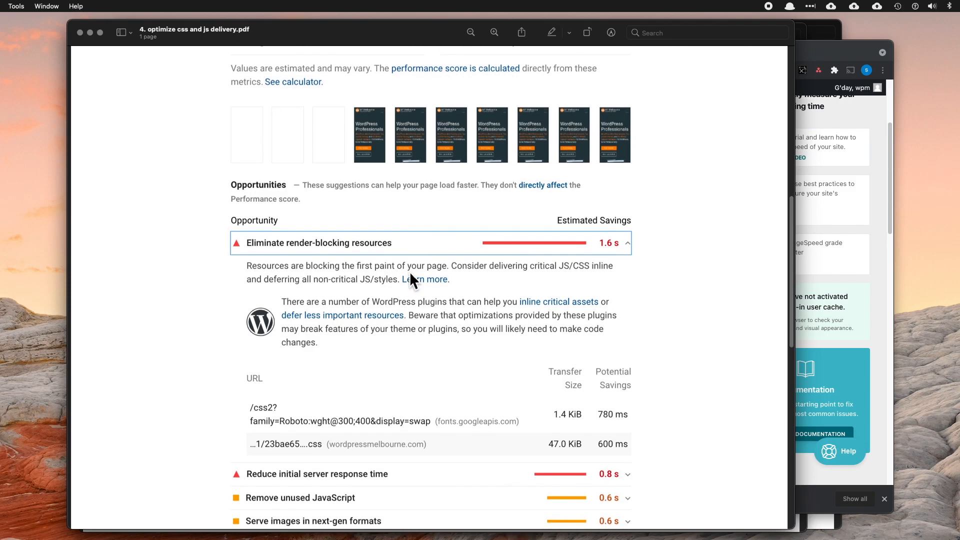
scroll(415, 325, "down", 1)
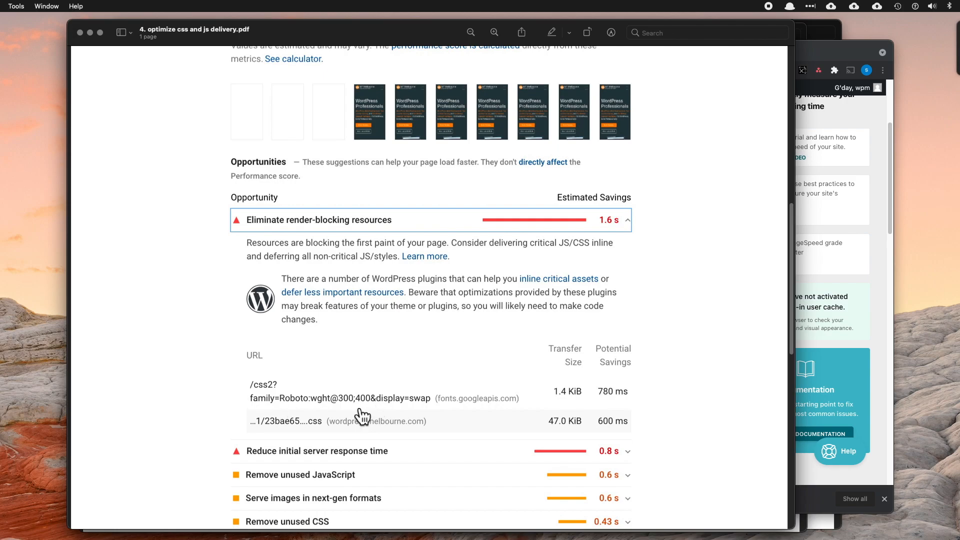
Step: Switch to Chrome and review WP Rocket's CSS delivery, deferred JavaScript and delayed JavaScript execution options again
key("super+Tab")
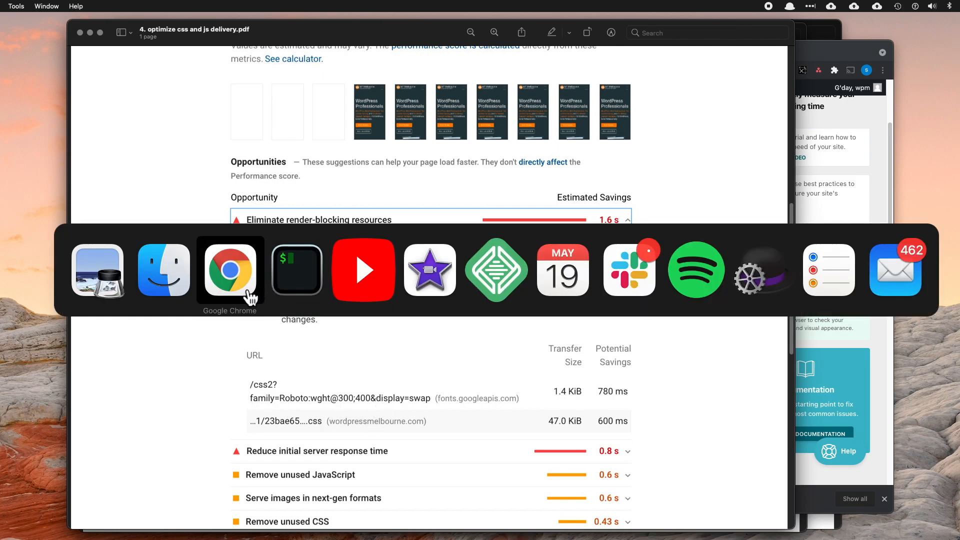
left_click(250, 293)
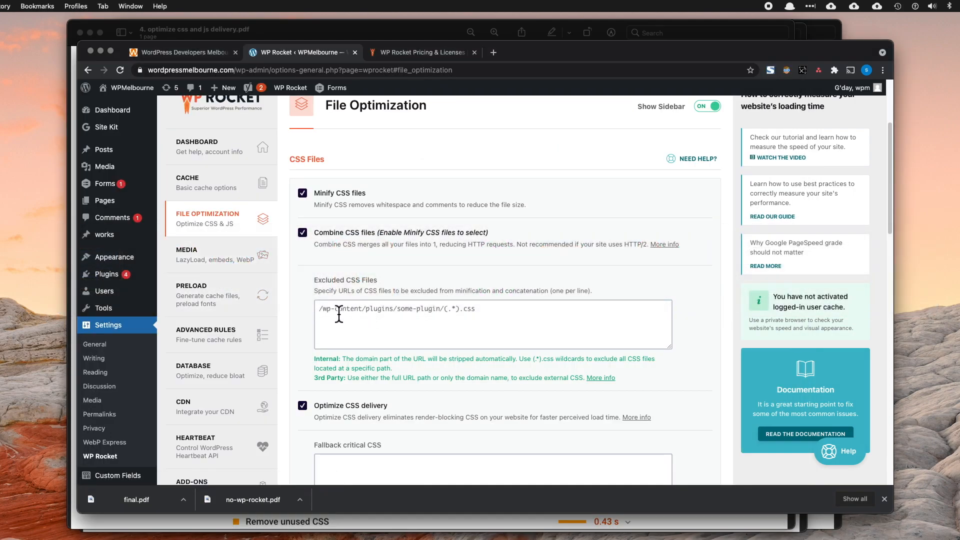
scroll(331, 313, "down", 5)
scroll(330, 312, "down", 10)
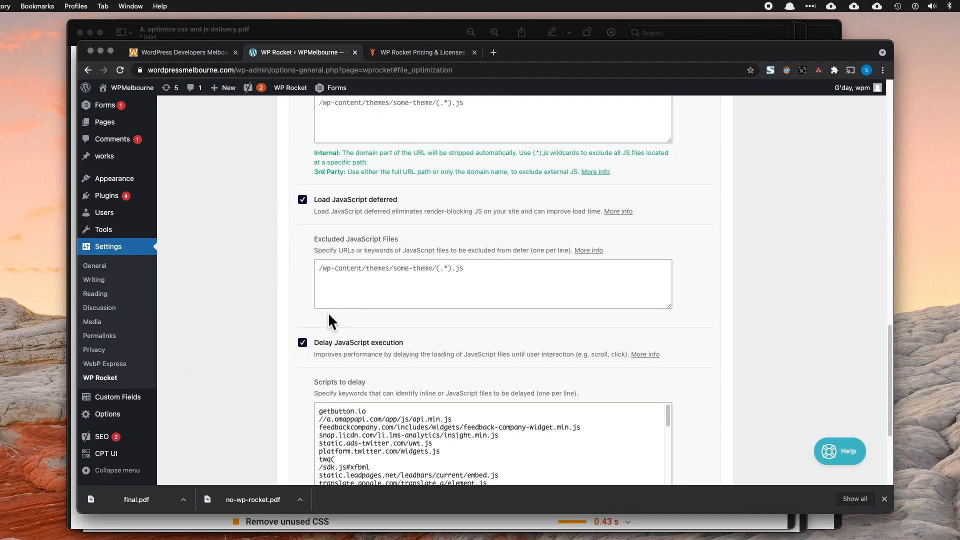
scroll(329, 320, "up", 15)
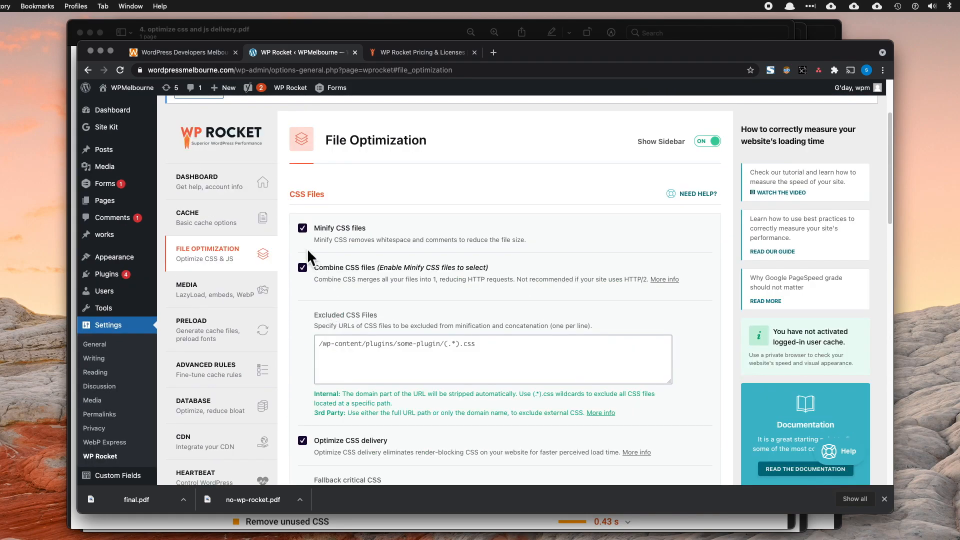
Step: Open WP Rocket's Preload settings and highlight //fonts.googleapis.com among the URLs to prefetch
left_click(215, 327)
scroll(408, 308, "down", 2)
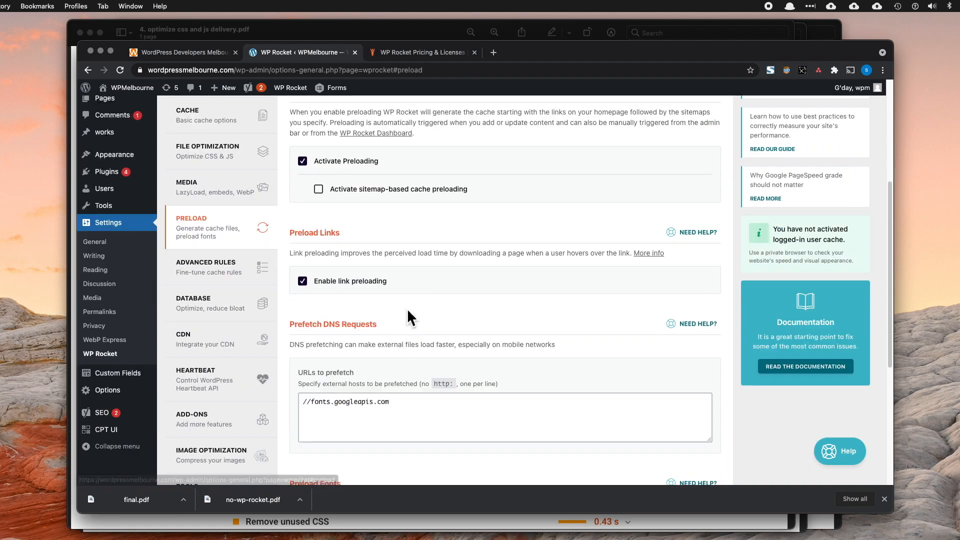
scroll(407, 308, "down", 4)
left_click(343, 234)
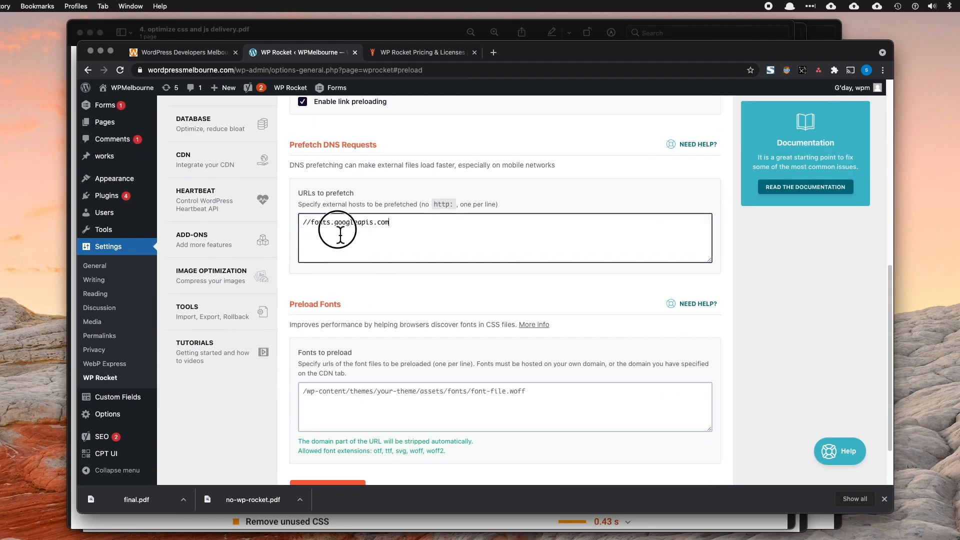
left_click_drag(343, 233, 293, 230)
scroll(319, 196, "up", 1)
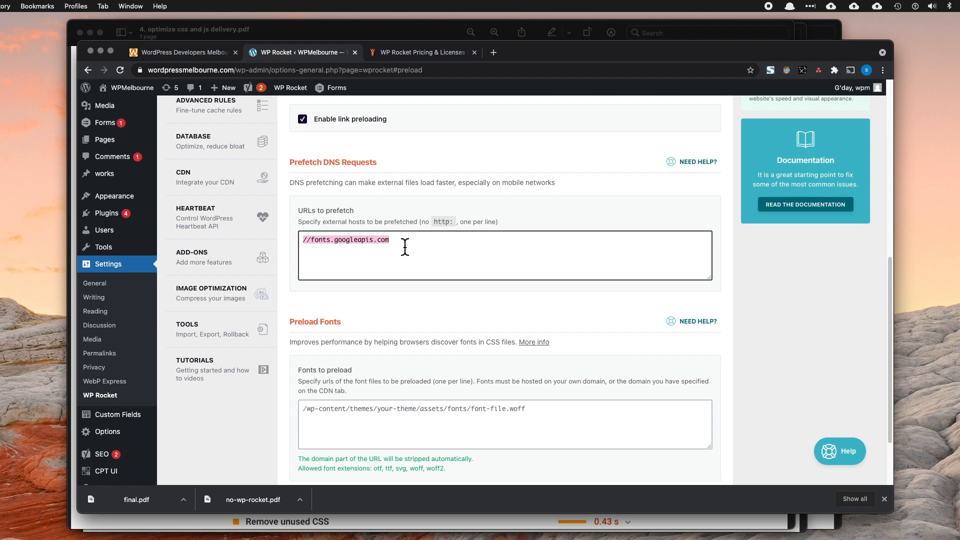
Step: Switch to Finder, open "5. preload google font api.pdf", and reposition its window to show the whole report width
key("super+Tab")
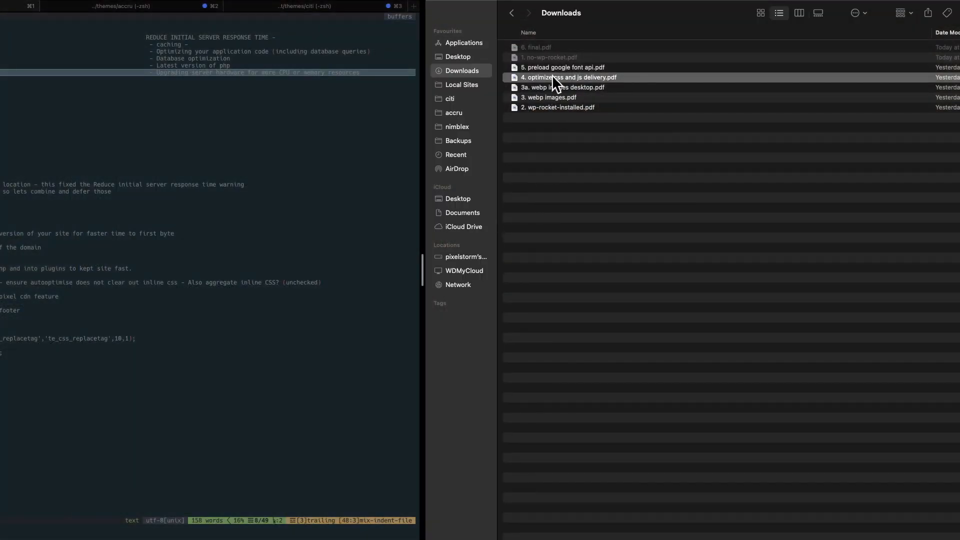
double_click(562, 68)
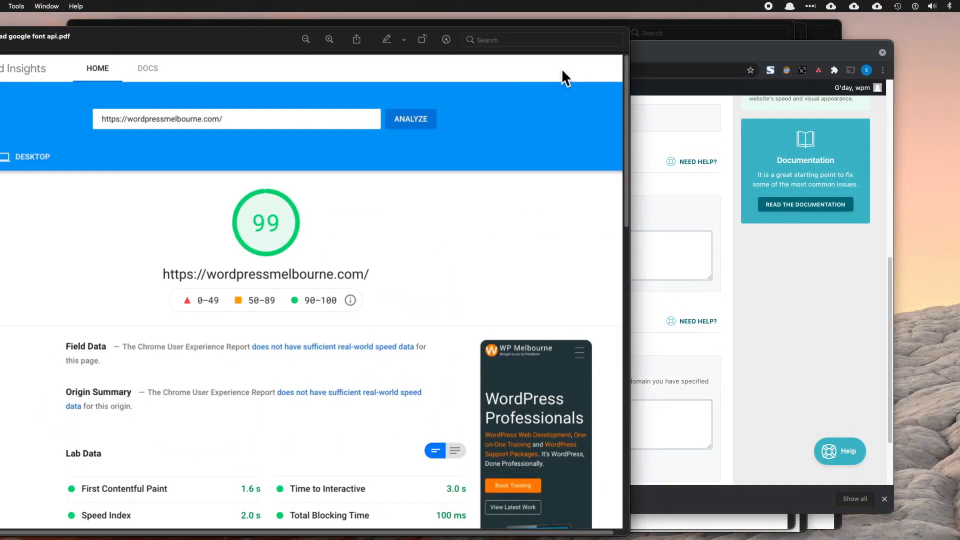
left_click_drag(241, 39, 421, 35)
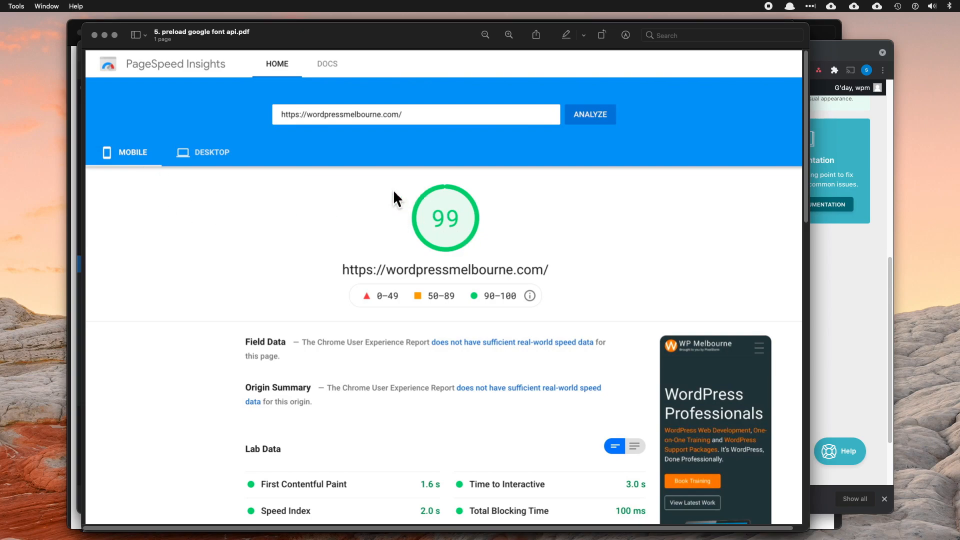
Step: Examine the Google font preload report's performance score, lab data, opportunities and diagnostics
scroll(276, 297, "down", 5)
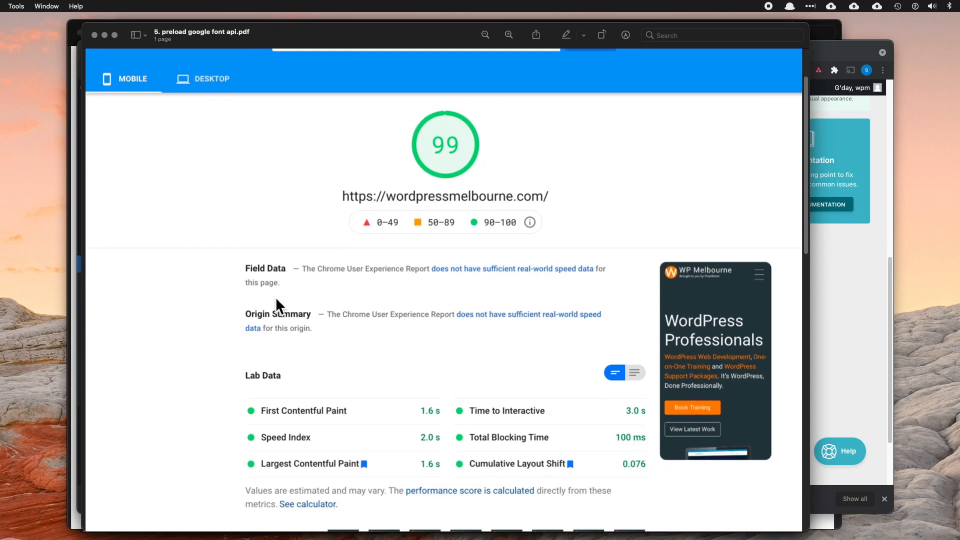
scroll(275, 299, "down", 10)
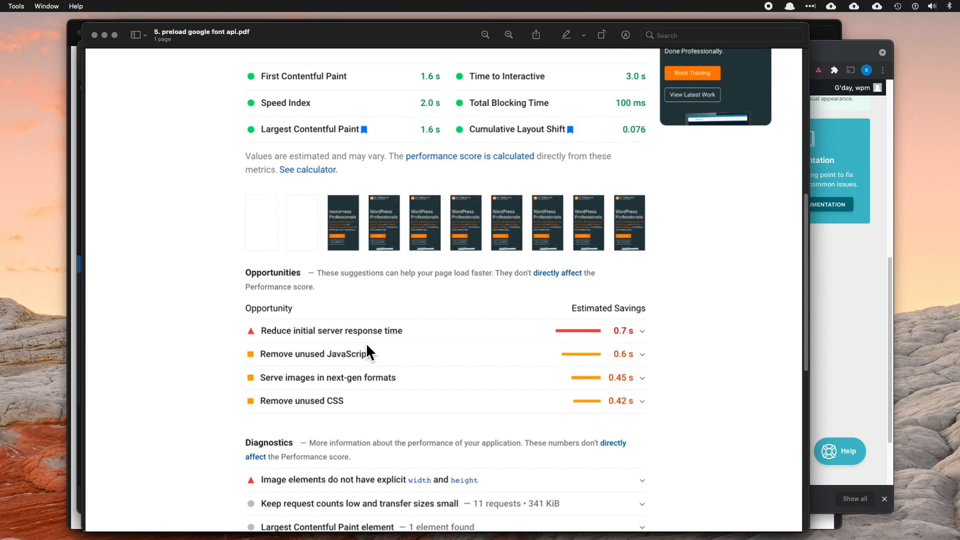
scroll(545, 345, "down", 1)
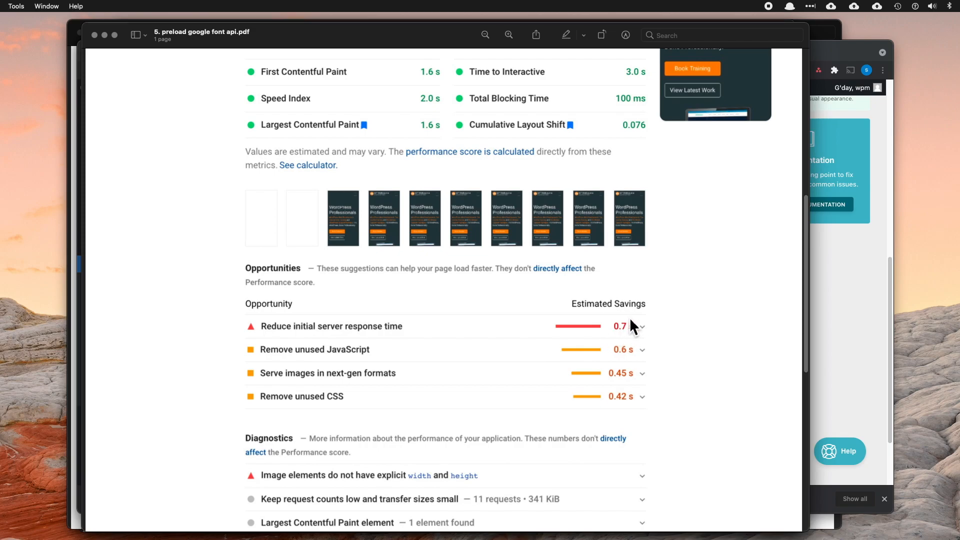
scroll(427, 367, "down", 3)
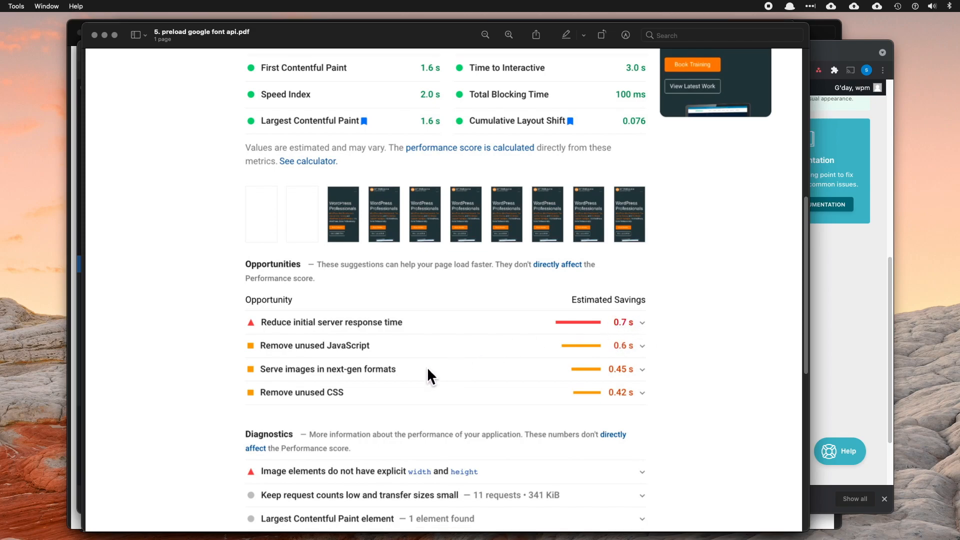
scroll(427, 367, "down", 10)
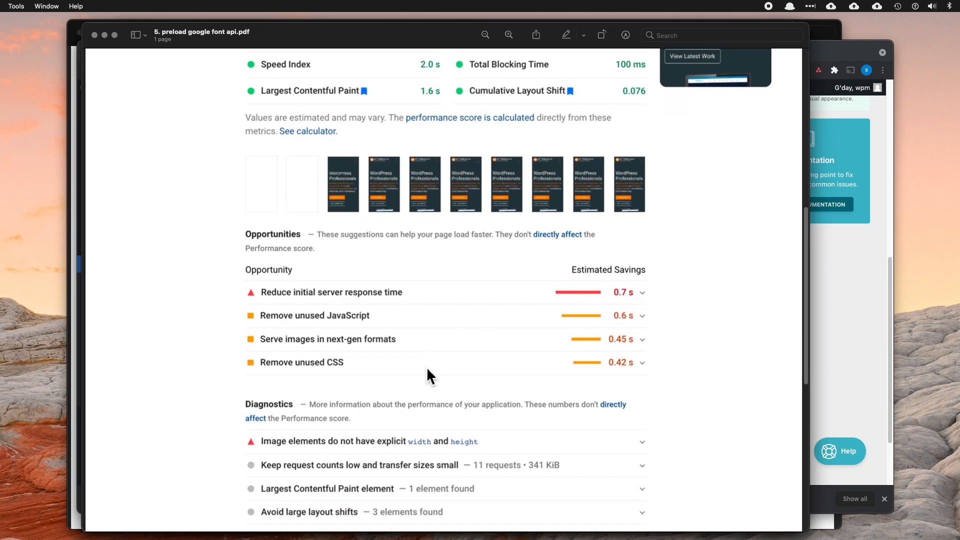
scroll(305, 373, "down", 1)
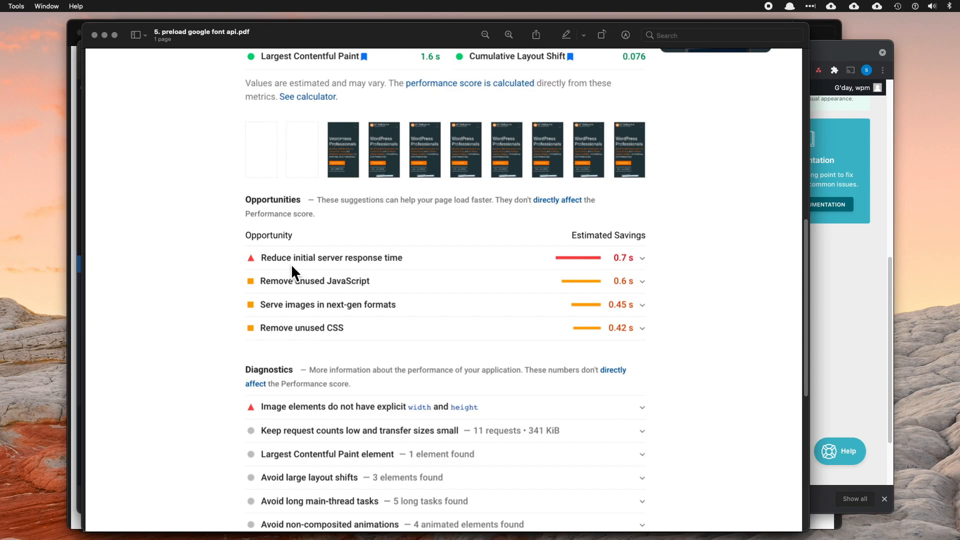
scroll(320, 425, "down", 1)
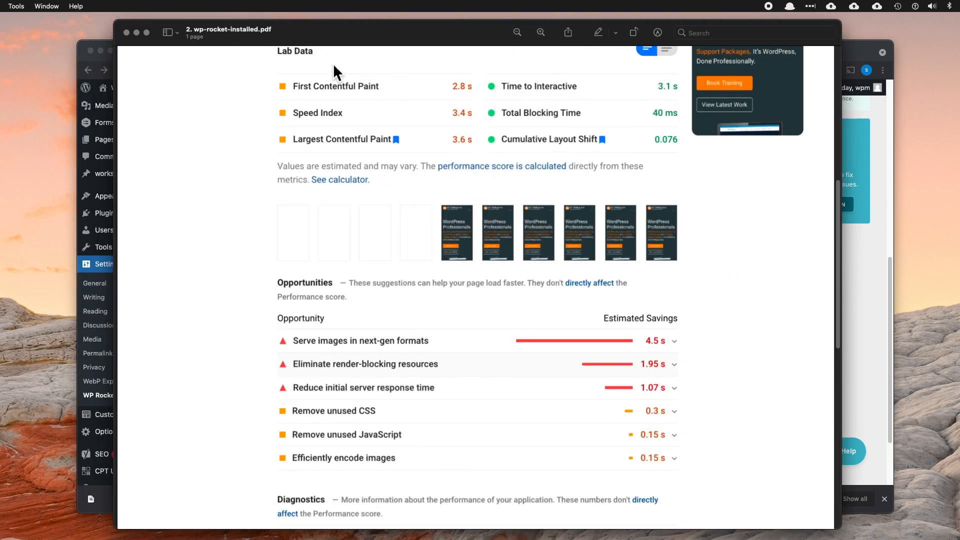
Step: Close the "2. wp-rocket-installed.pdf" report, then open "6. final.pdf" from Finder's Downloads folder and reposition its window
key("super+w")
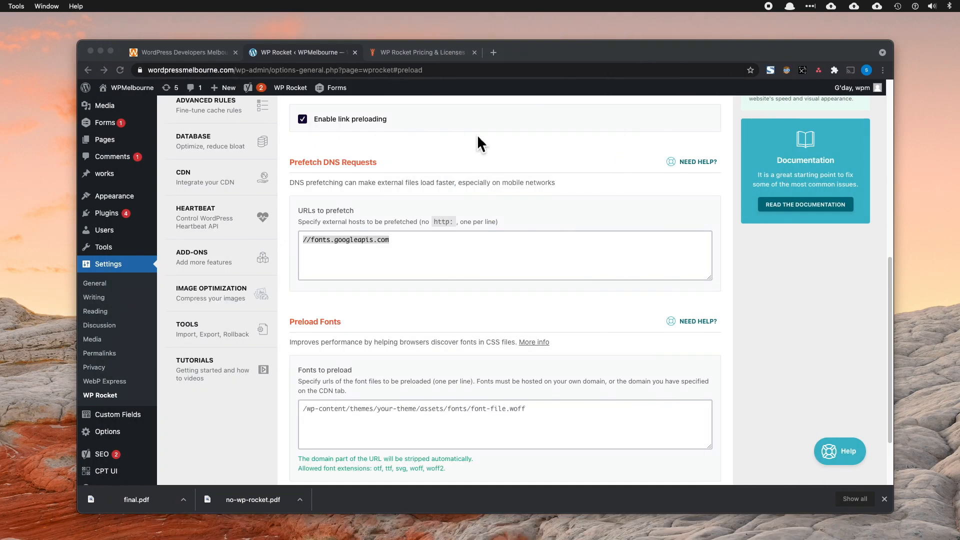
key("super+Tab")
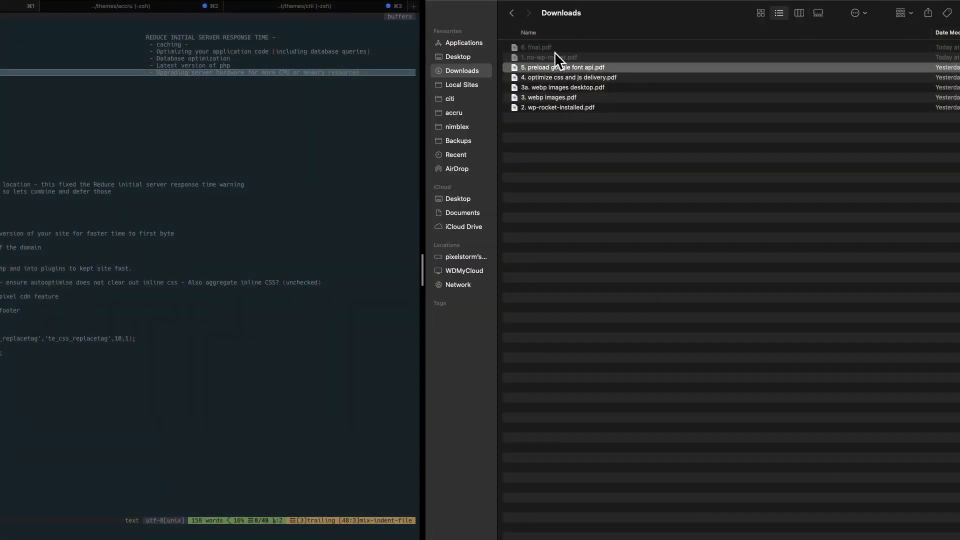
double_click(551, 50)
left_click_drag(401, 31, 532, 22)
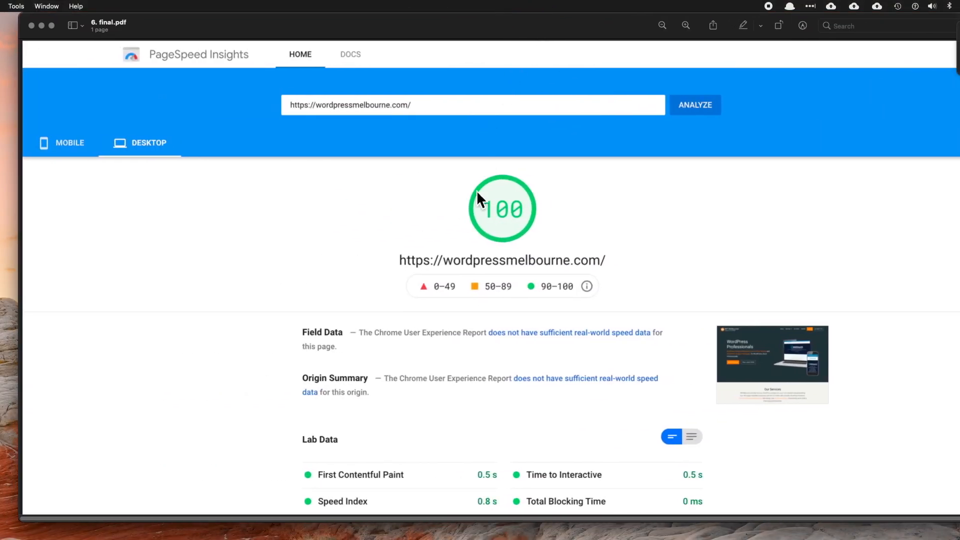
Step: Examine the final desktop report's server response time opportunity and diagnostics, and return to its performance score
scroll(422, 276, "down", 10)
scroll(428, 285, "down", 6)
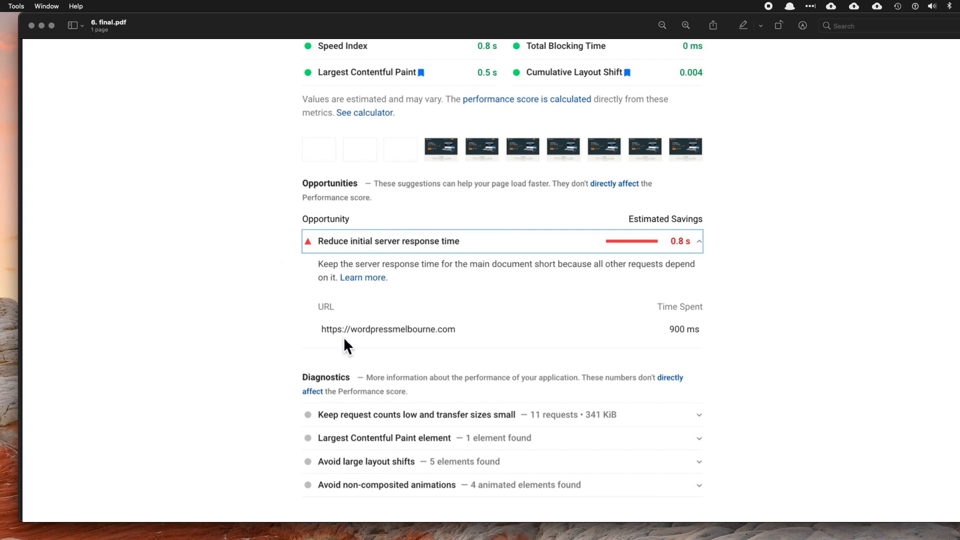
scroll(345, 343, "up", 10)
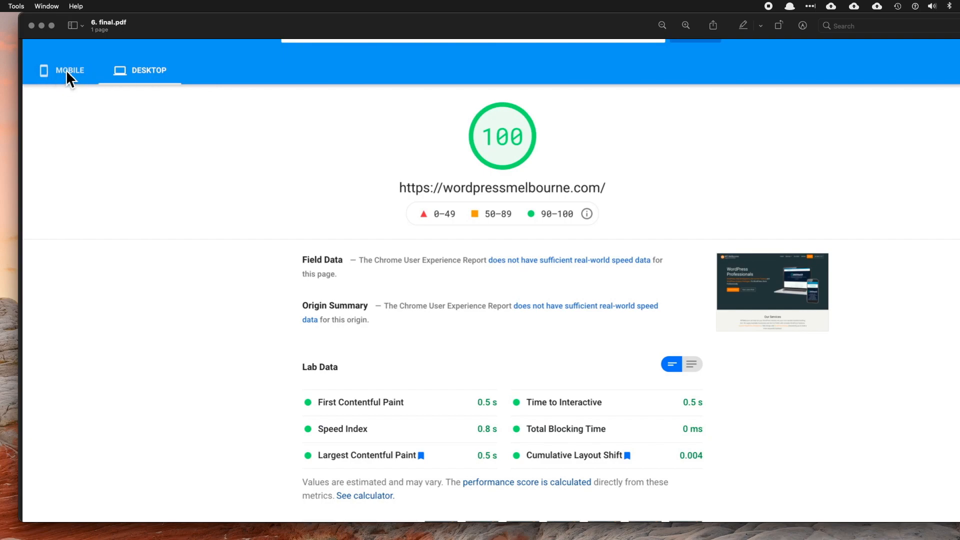
left_click(373, 22)
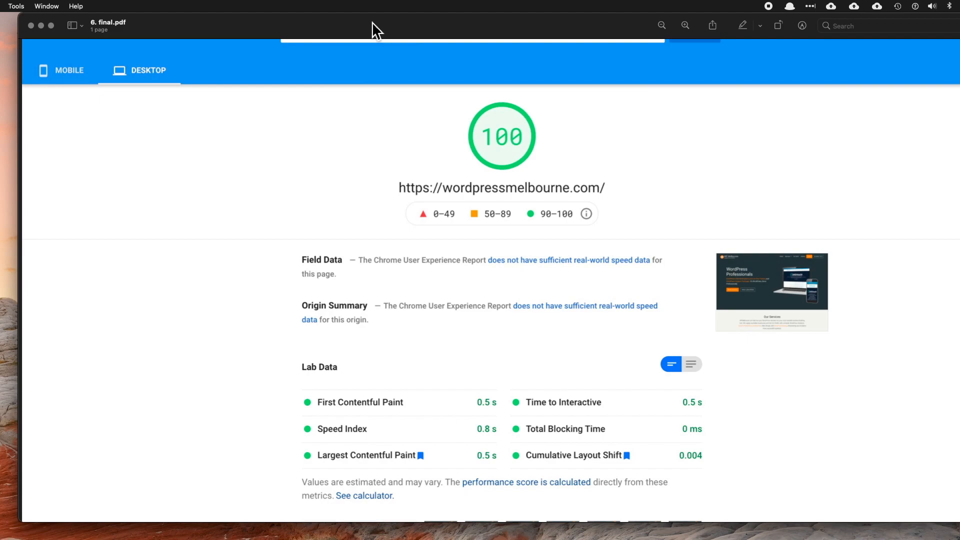